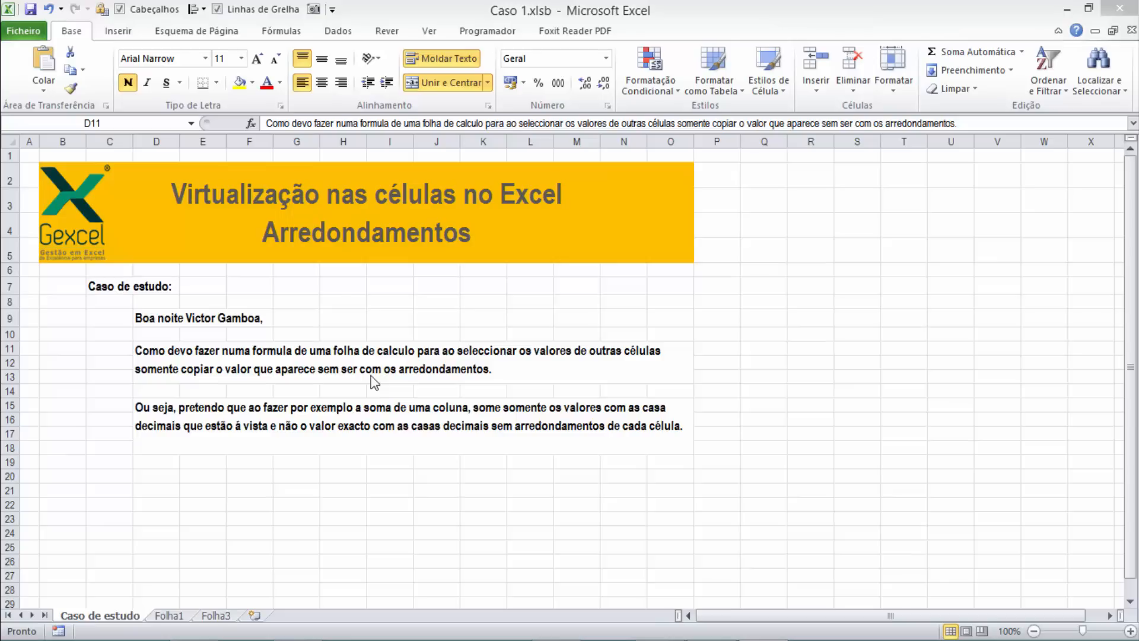
Open the Folha1 sheet and view the first entries under Valores and Arredondado in row 12
{"action": "left_click", "coordinate": [374, 382]}
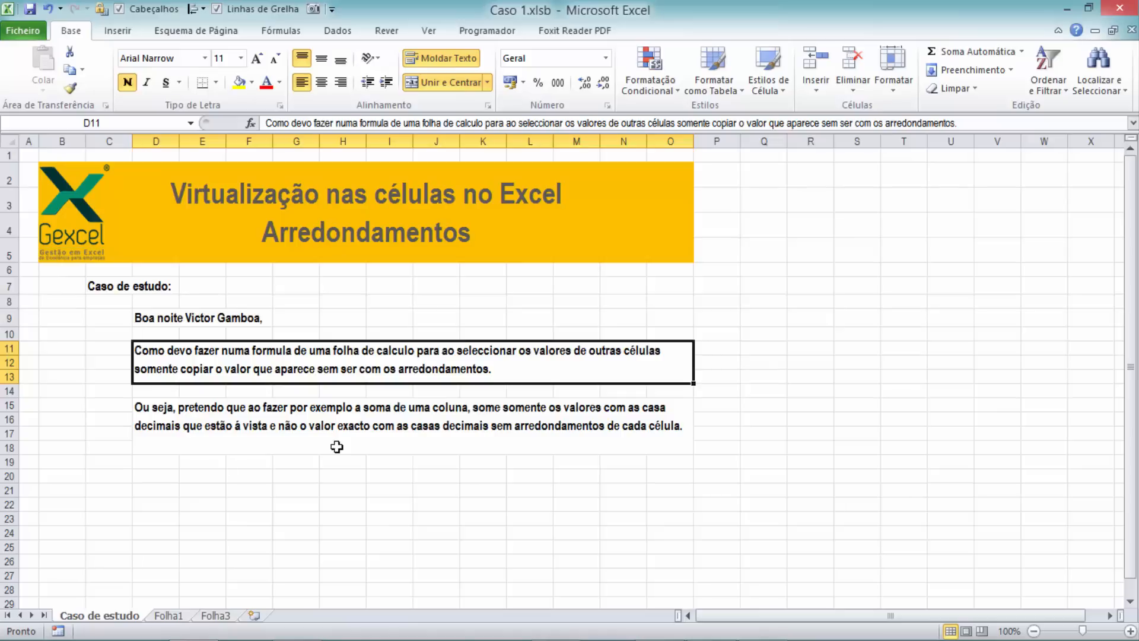
{"action": "left_click", "coordinate": [169, 617]}
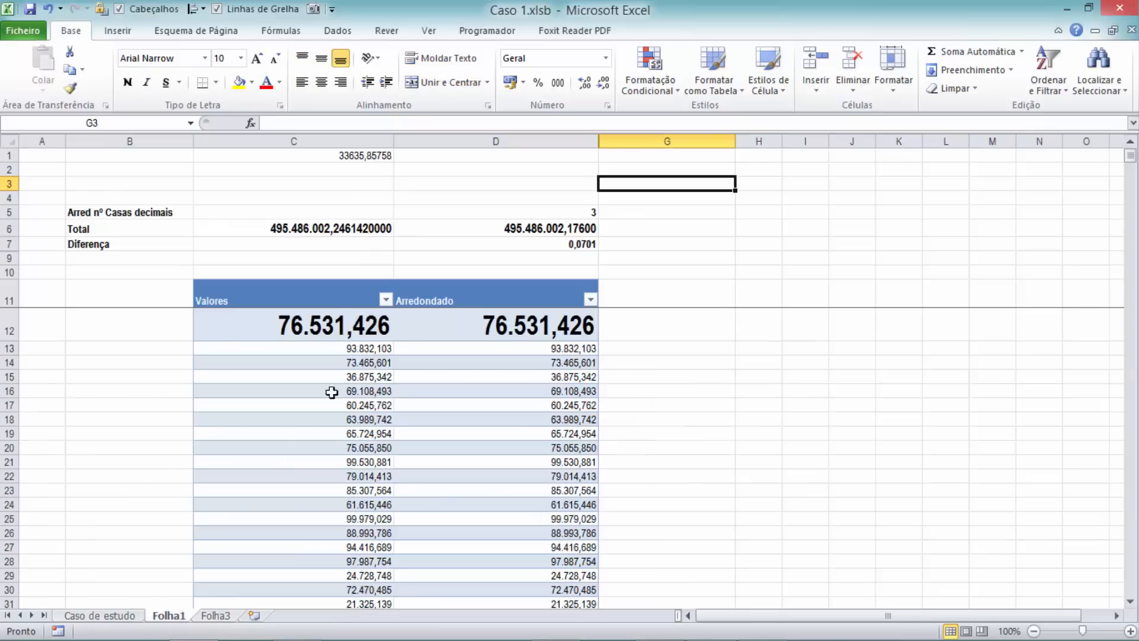
{"action": "left_click", "coordinate": [332, 322]}
{"action": "left_click", "coordinate": [533, 326]}
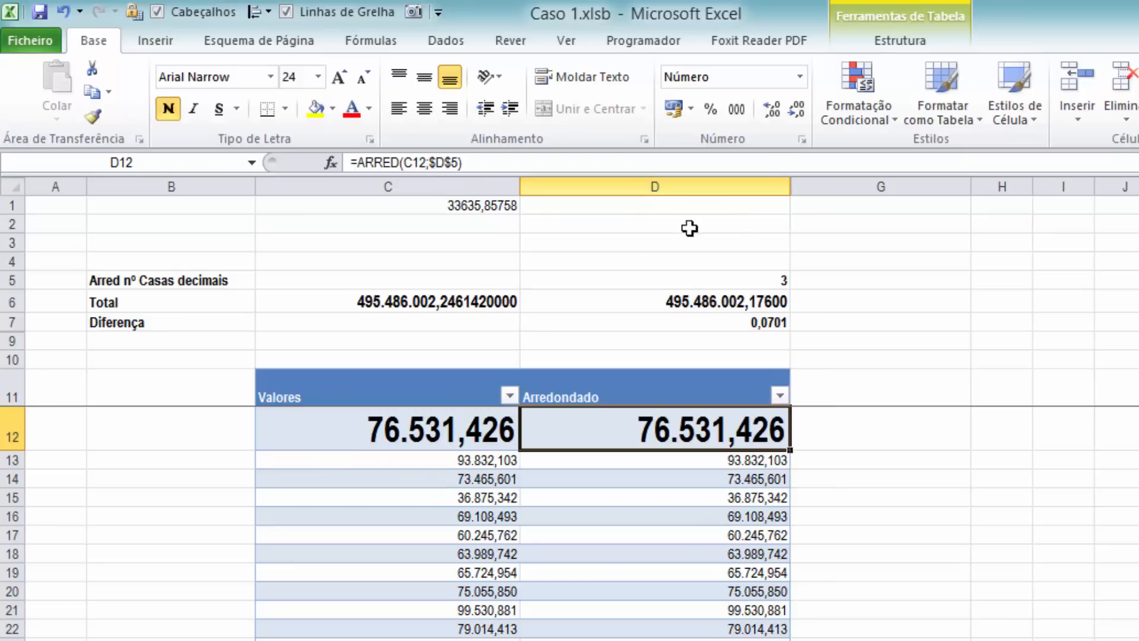
Examine the full stored values behind several rounded-looking entries in the Valores column, starting with C12
{"action": "left_click", "coordinate": [437, 440]}
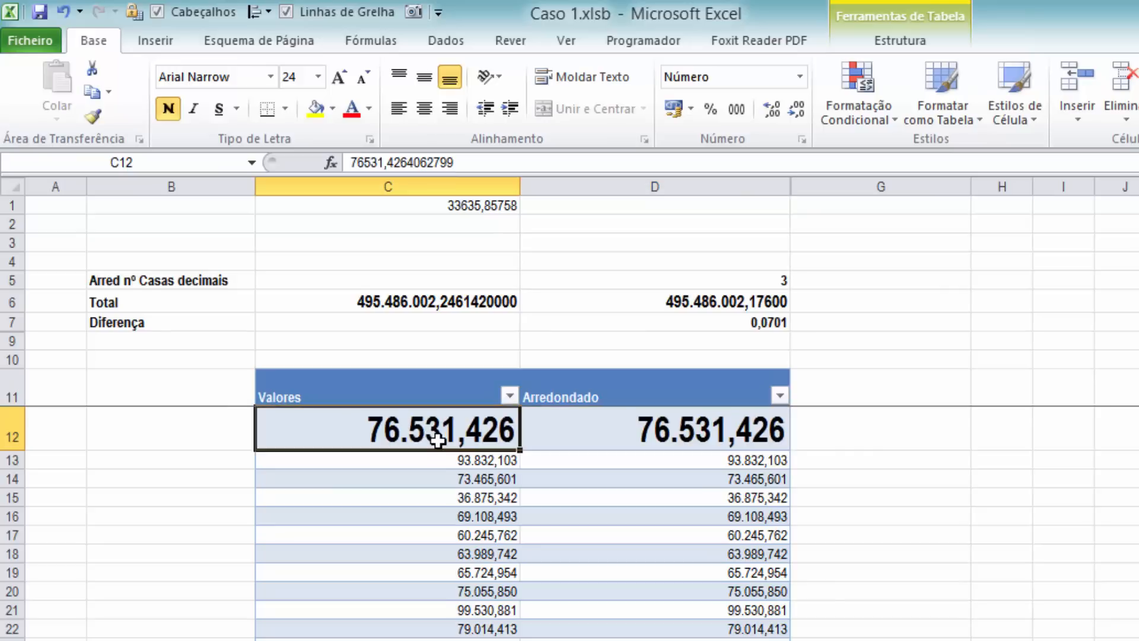
{"action": "left_click", "coordinate": [456, 466]}
{"action": "left_click", "coordinate": [458, 573]}
{"action": "left_click", "coordinate": [452, 639]}
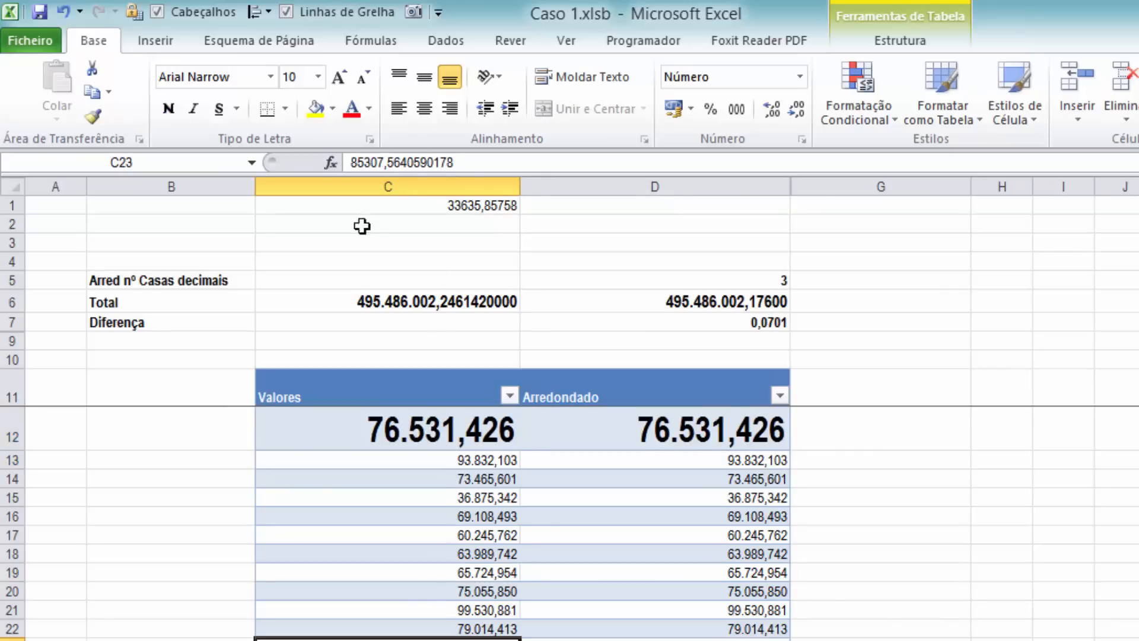
{"action": "left_click", "coordinate": [454, 609]}
{"action": "left_click", "coordinate": [449, 533]}
{"action": "scroll", "coordinate": [439, 549], "scroll_direction": "down", "scroll_amount": 7}
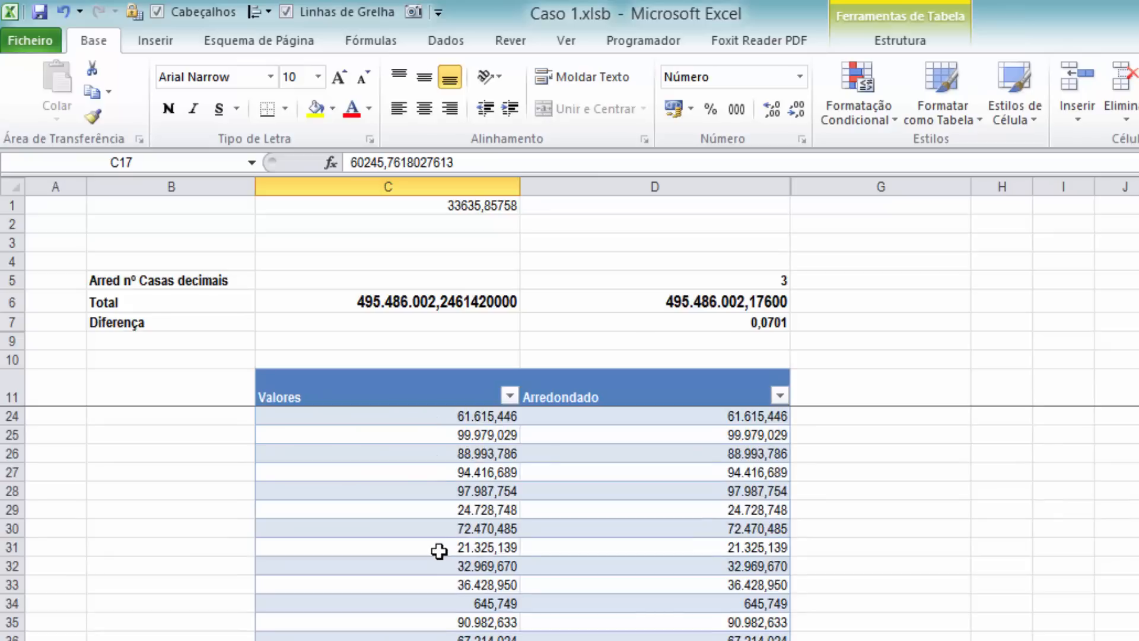
{"action": "scroll", "coordinate": [441, 551], "scroll_direction": "down", "scroll_amount": 3}
{"action": "scroll", "coordinate": [430, 550], "scroll_direction": "up", "scroll_amount": 10}
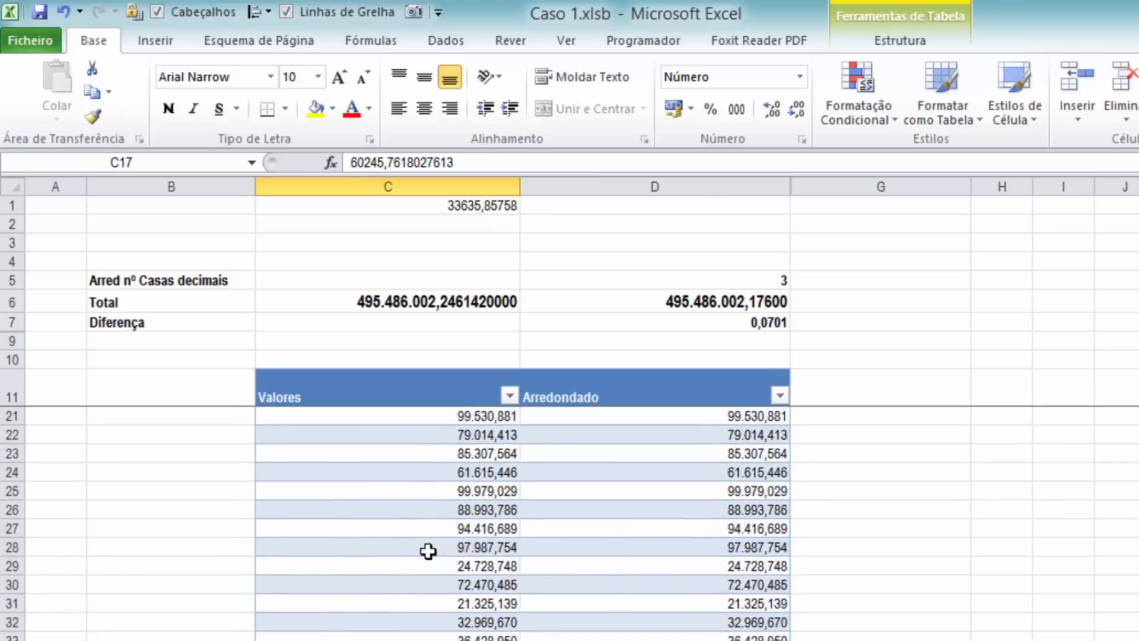
Jump from C12 to the last entry of the Valores column and back, and inspect C12's full stored value
{"action": "left_click", "coordinate": [417, 426]}
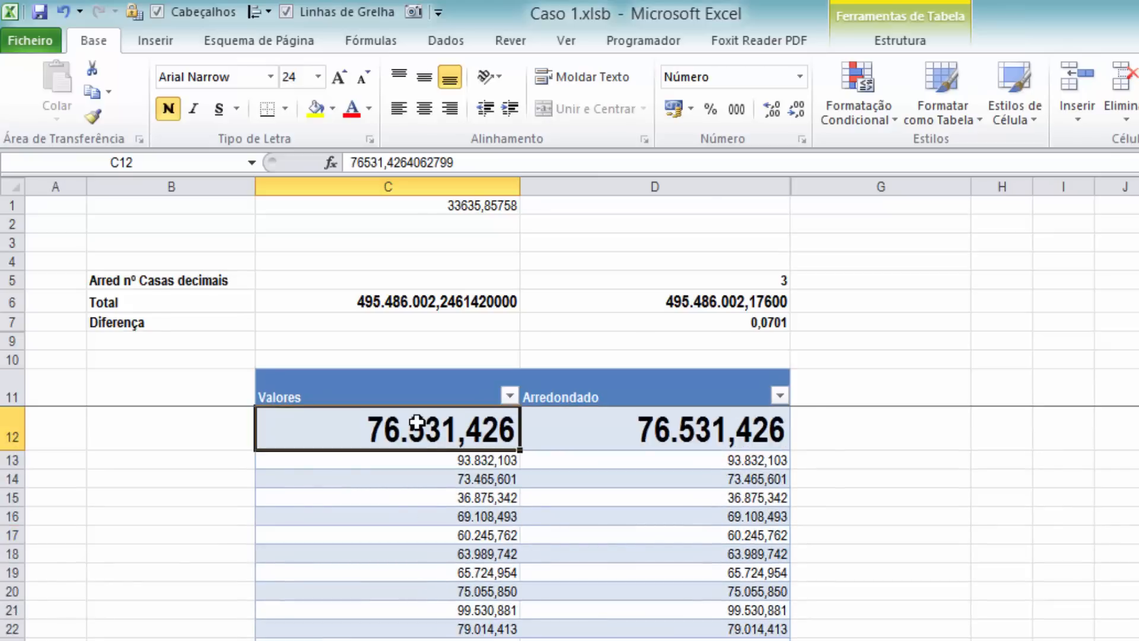
{"action": "key", "text": "ctrl+Down"}
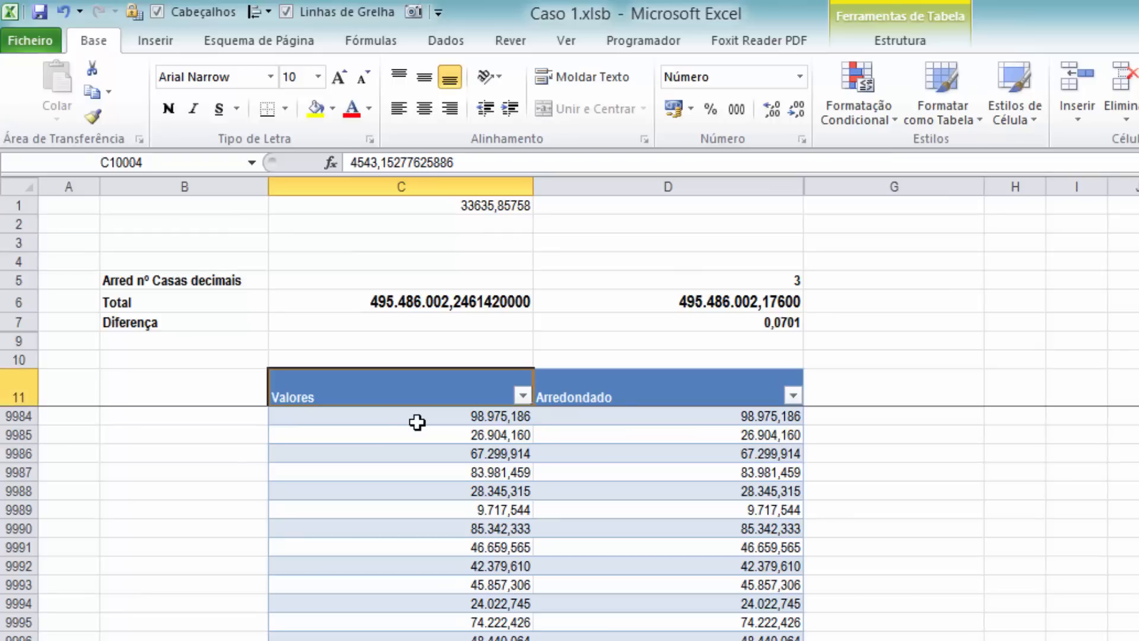
{"action": "key", "text": "ctrl+Up"}
{"action": "key", "text": "Down"}
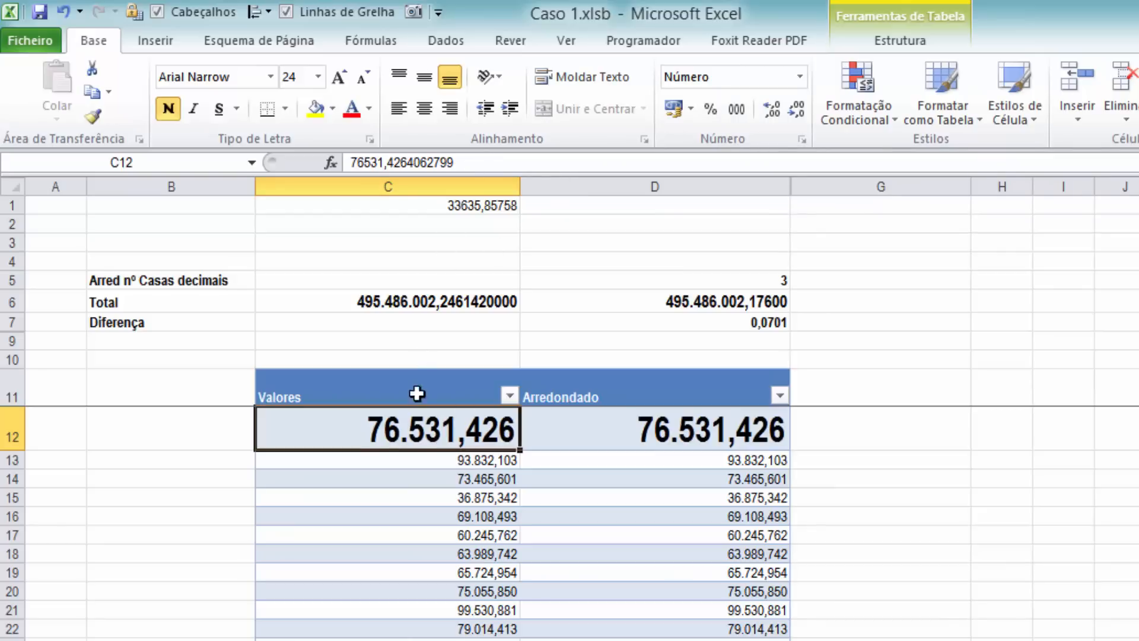
{"action": "left_click", "coordinate": [477, 162]}
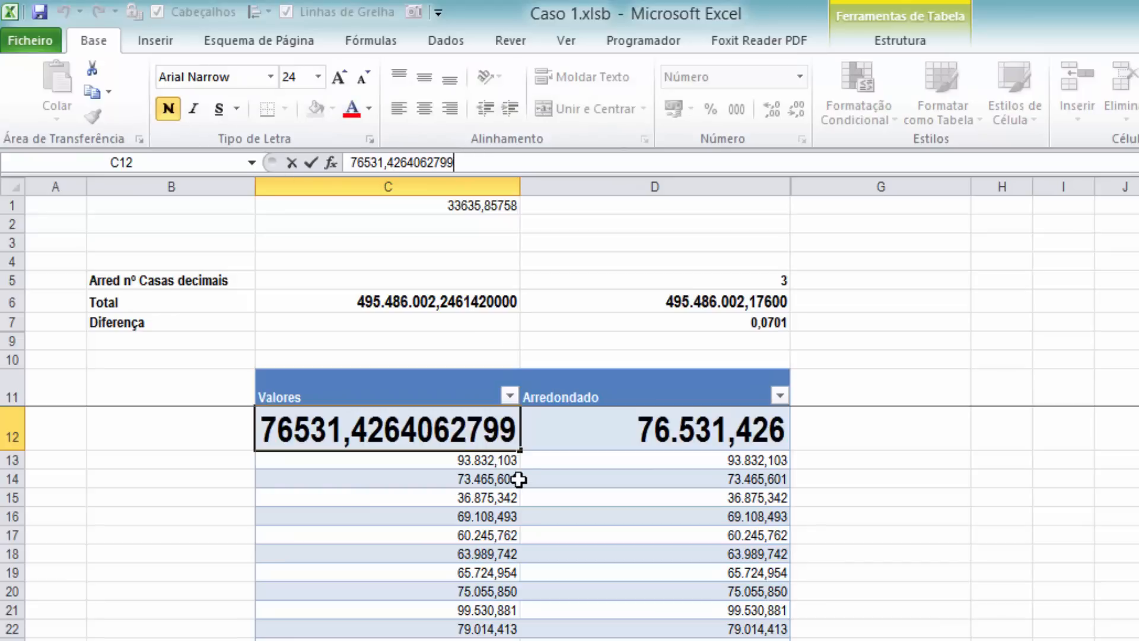
{"action": "key", "text": "Escape"}
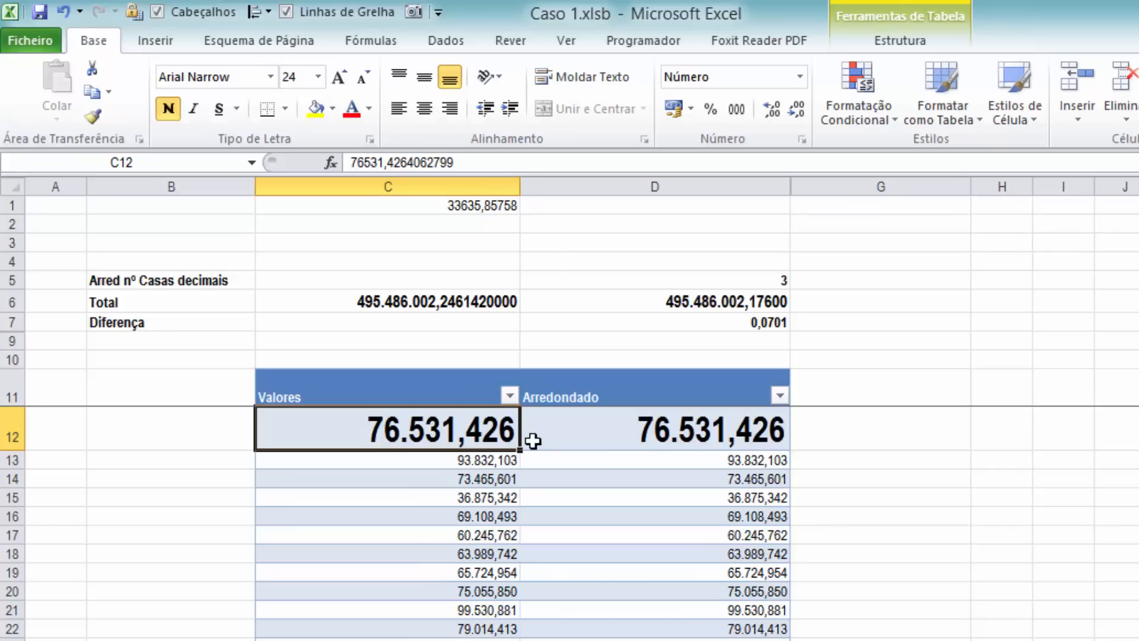
Check the Total formula in C6, the rounding formula in D12 and the number of decimals in D5
{"action": "left_click", "coordinate": [457, 311]}
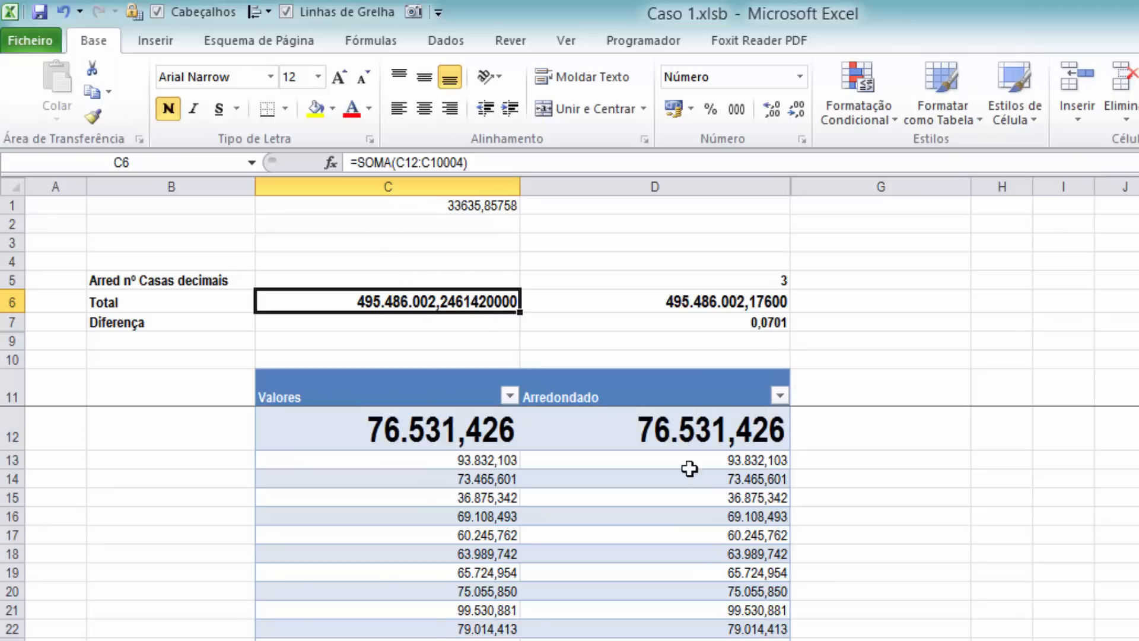
{"action": "left_click", "coordinate": [612, 422]}
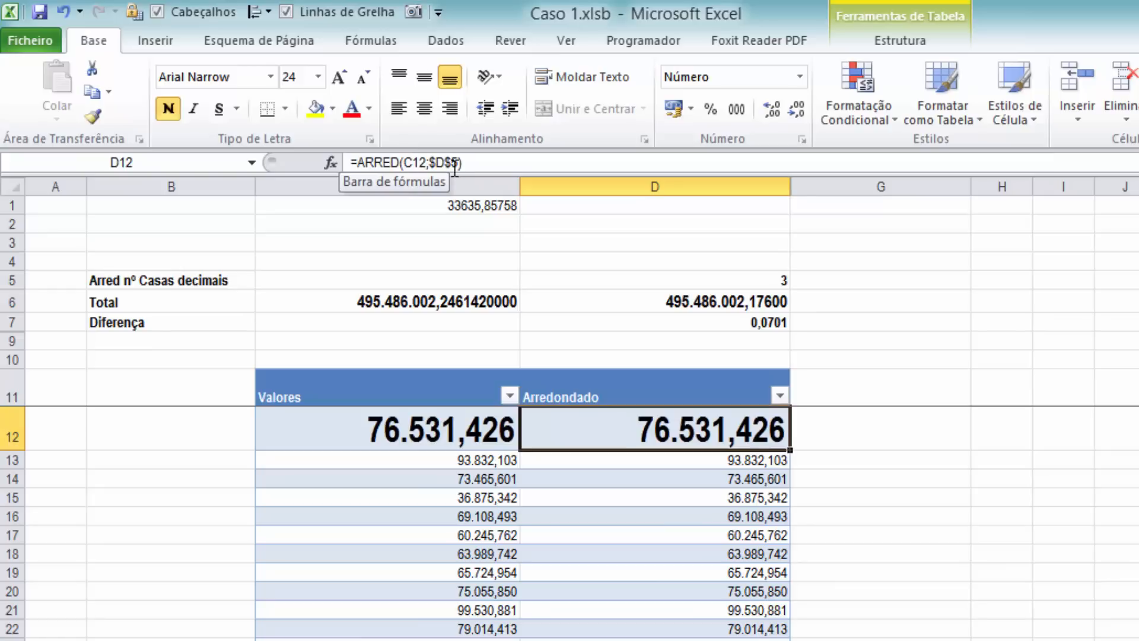
{"action": "left_click", "coordinate": [736, 283]}
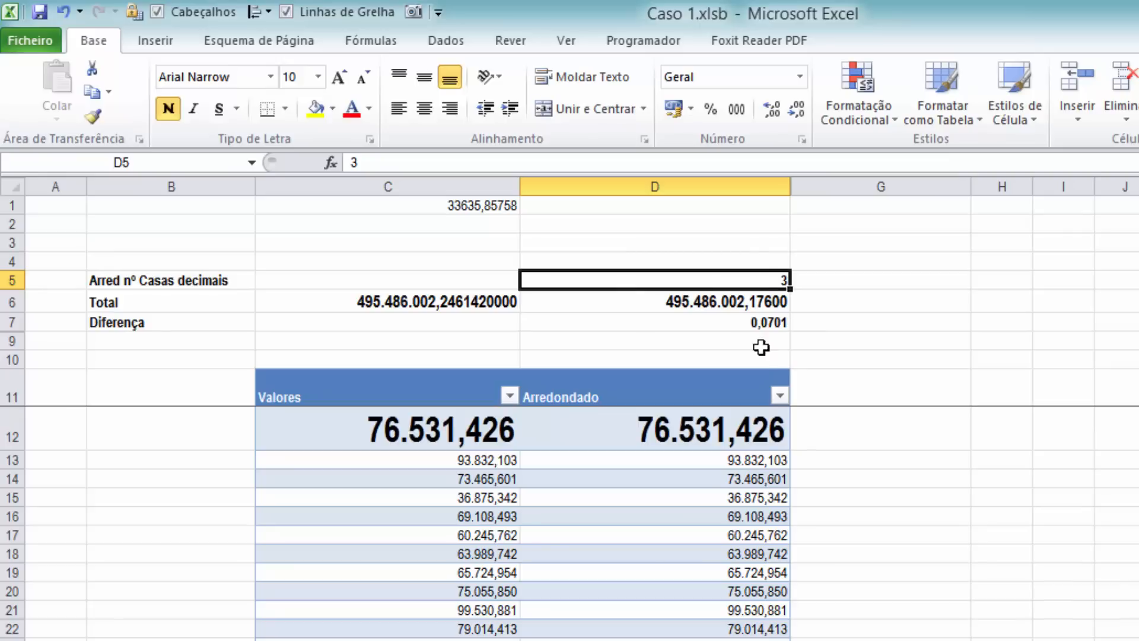
Copy the rounded result in D12, paste only its value into G3, and inspect the pasted number
{"action": "left_click", "coordinate": [726, 438]}
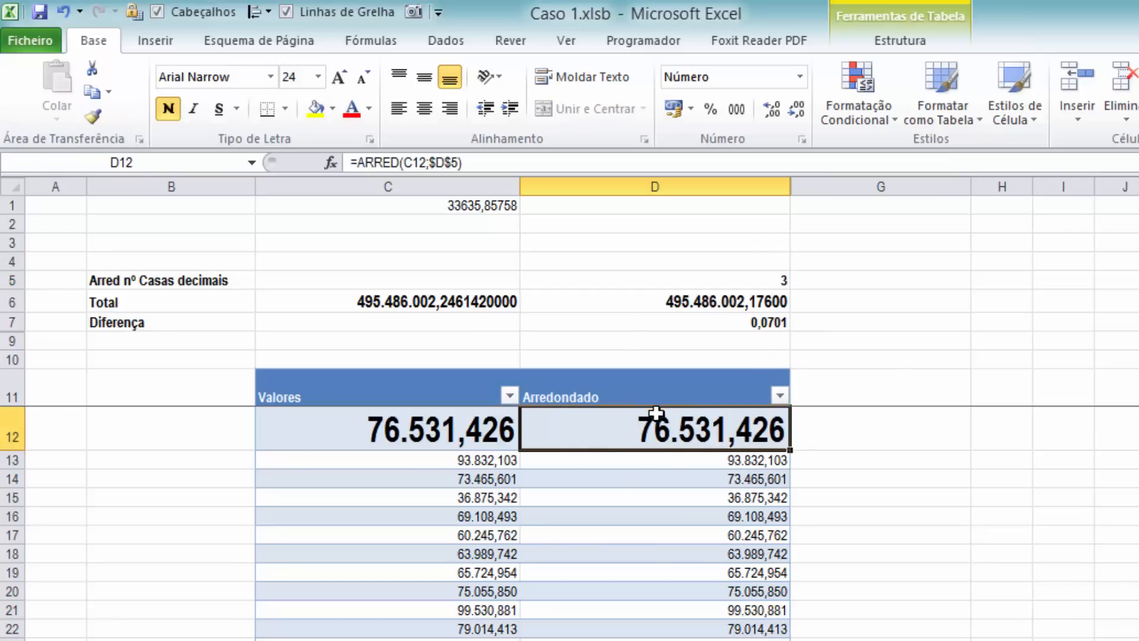
{"action": "right_click", "coordinate": [711, 435]}
{"action": "left_click", "coordinate": [778, 438]}
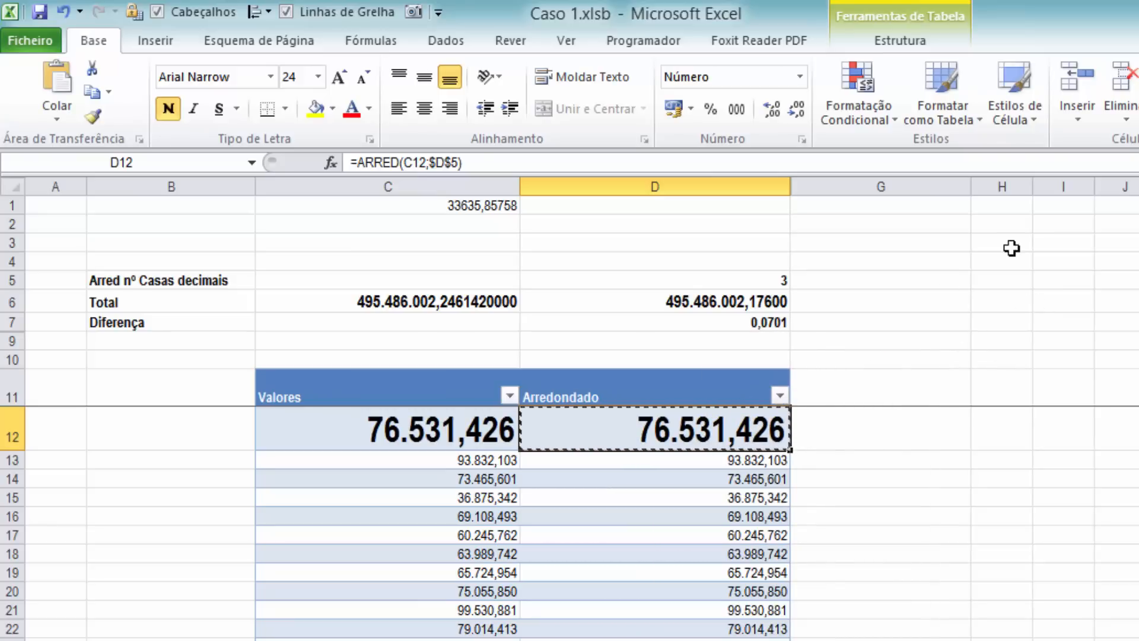
{"action": "right_click", "coordinate": [957, 244]}
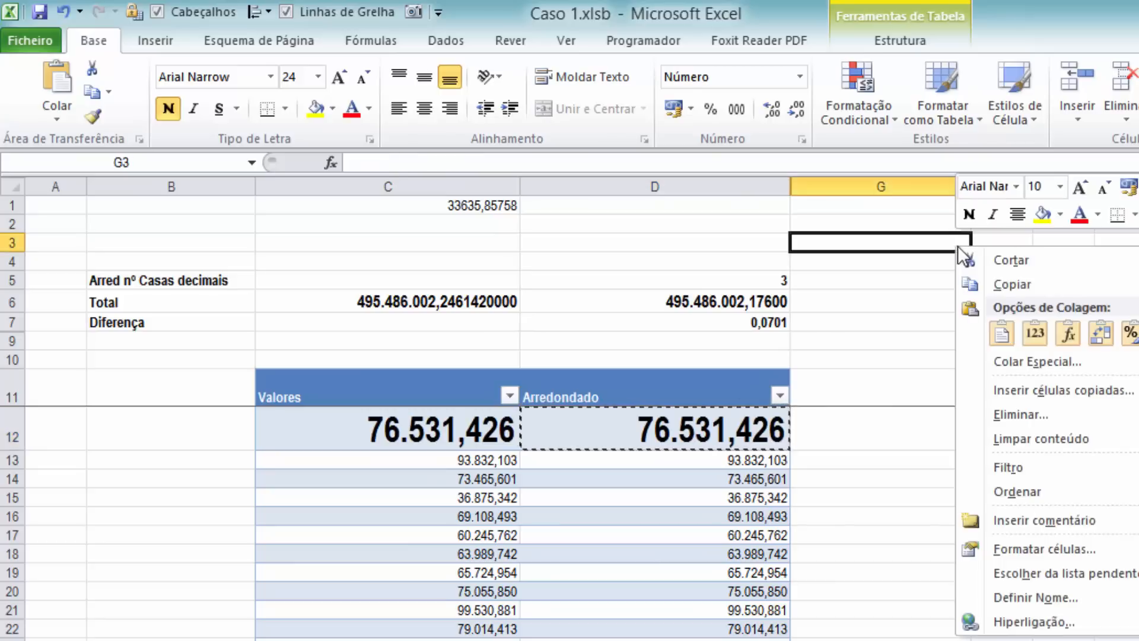
{"action": "left_click", "coordinate": [1033, 335]}
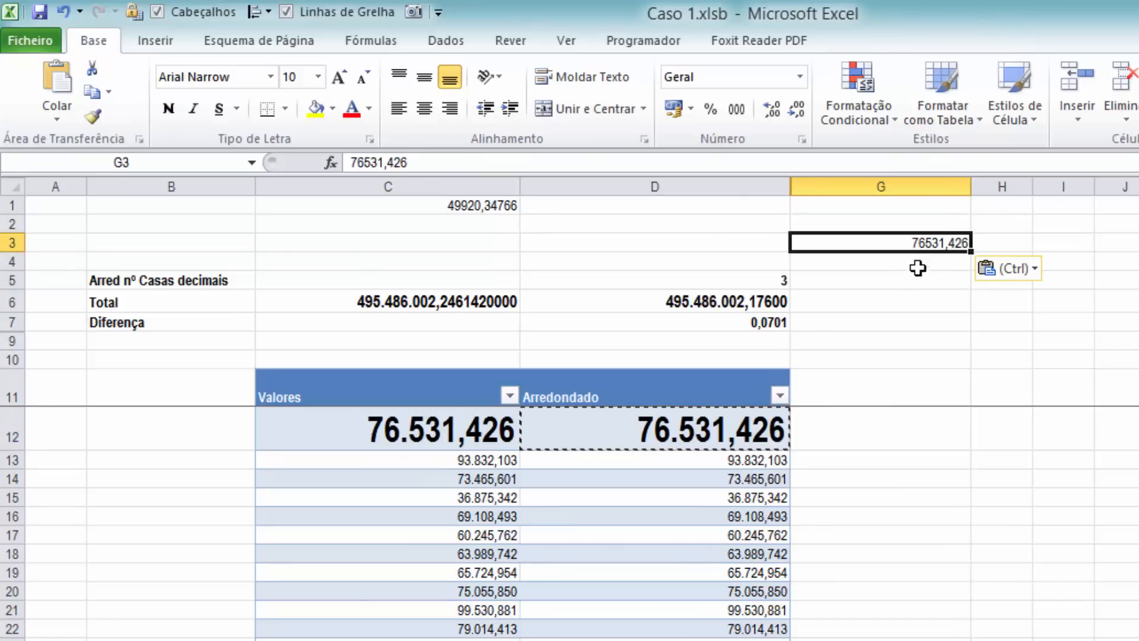
{"action": "left_click", "coordinate": [455, 161]}
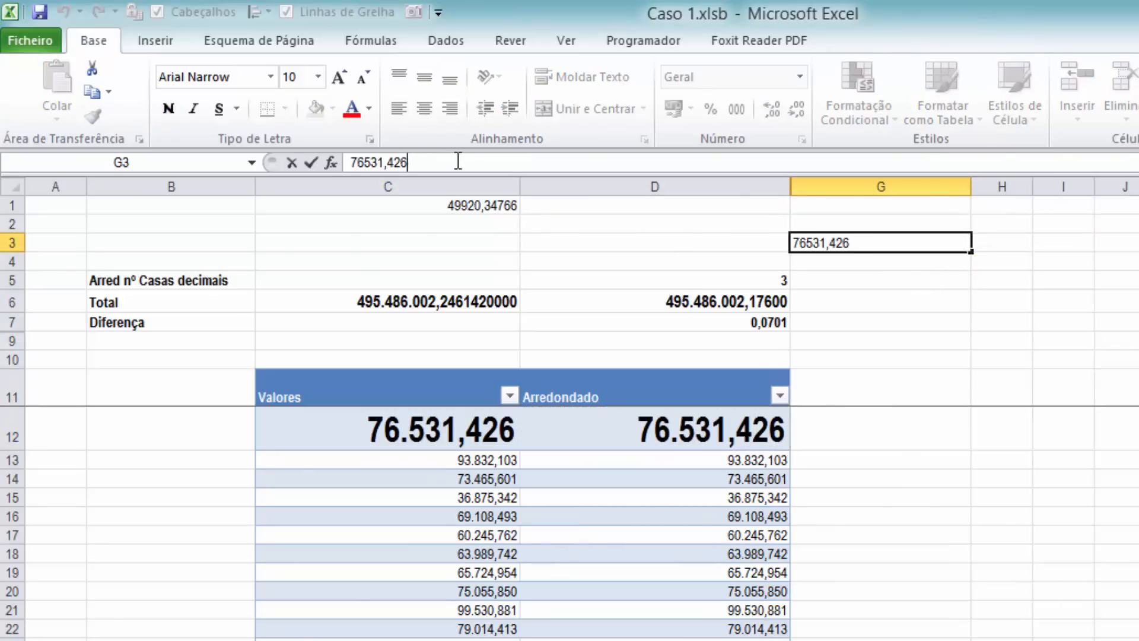
{"action": "left_click", "coordinate": [700, 430]}
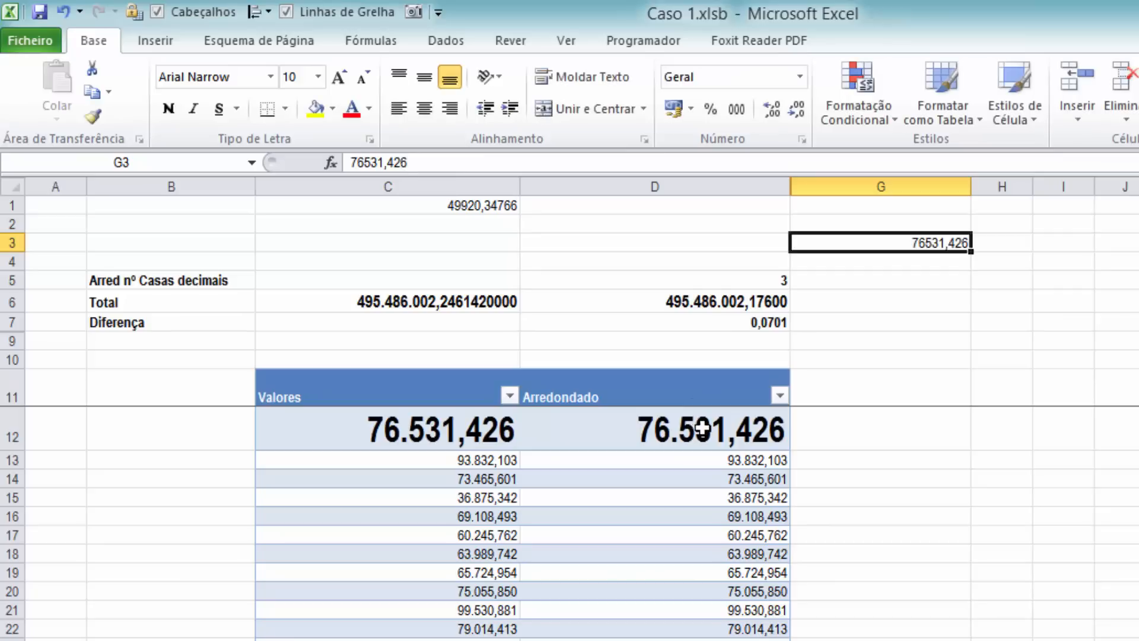
Examine the digits beyond the third decimal place in the full stored value of C12
{"action": "left_click", "coordinate": [478, 428]}
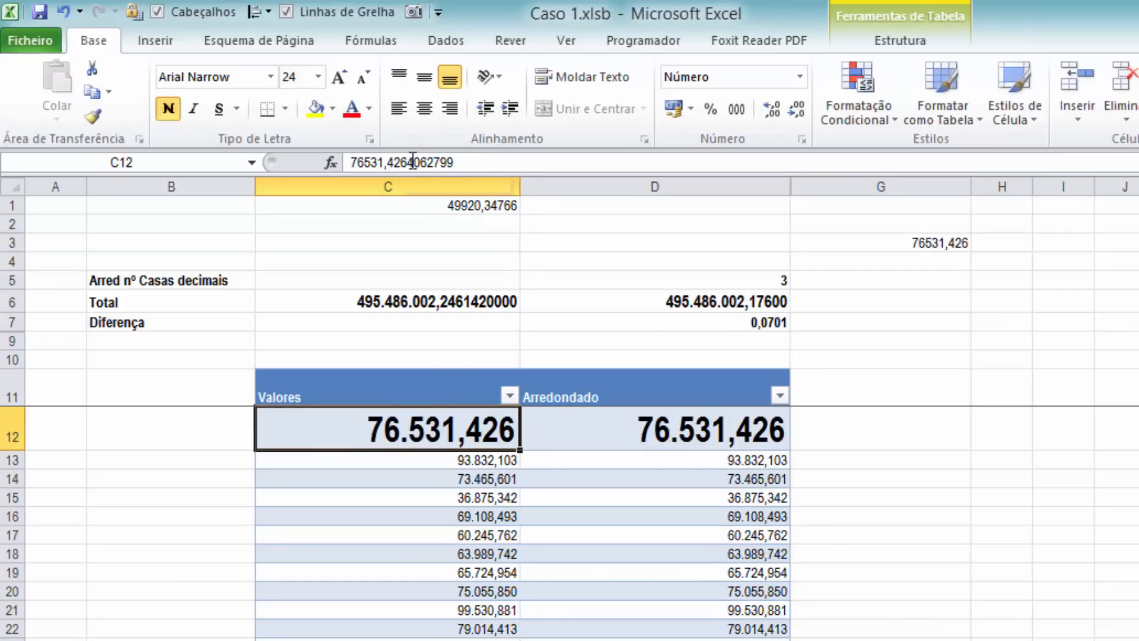
{"action": "left_click_drag", "start_coordinate": [407, 161], "coordinate": [561, 162]}
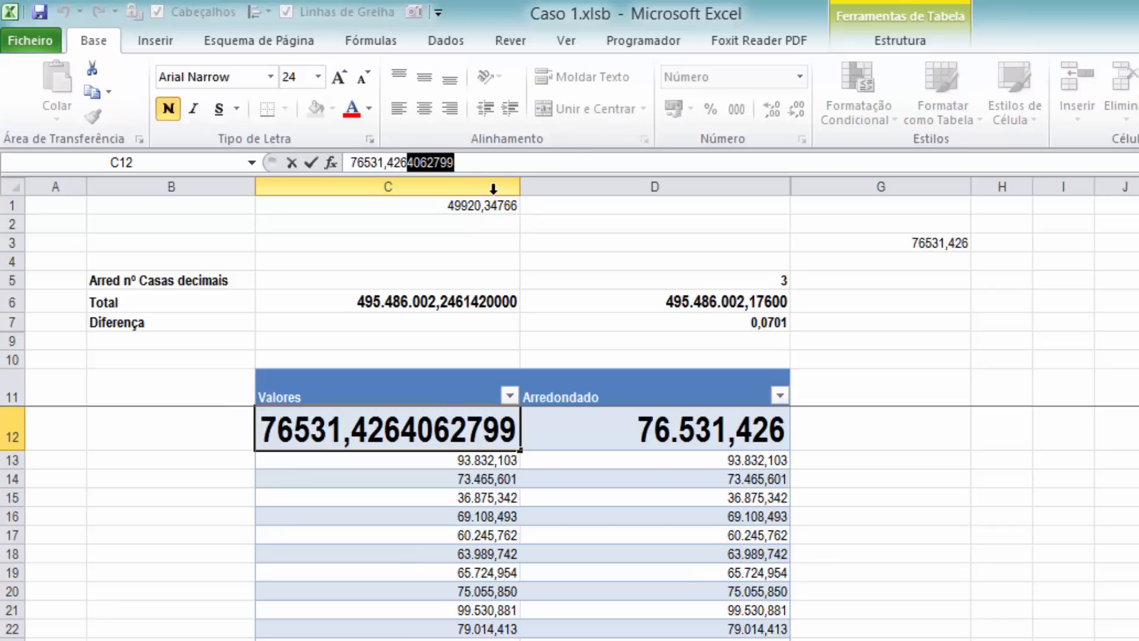
{"action": "key", "text": "Escape"}
{"action": "left_click_drag", "start_coordinate": [406, 161], "coordinate": [474, 158]}
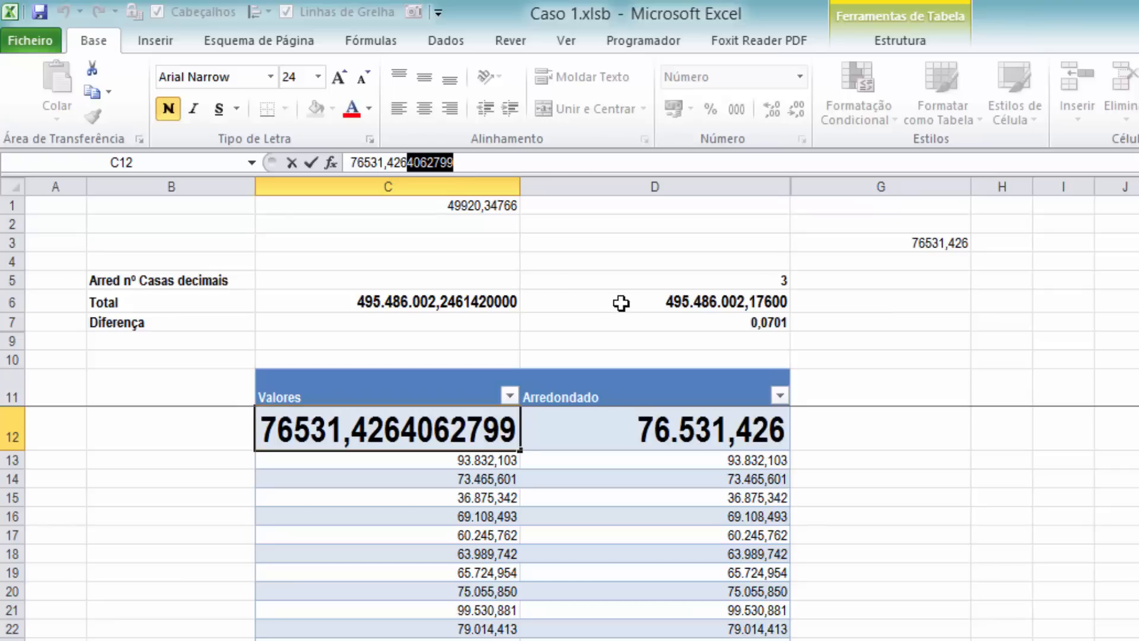
{"action": "key", "text": "Escape"}
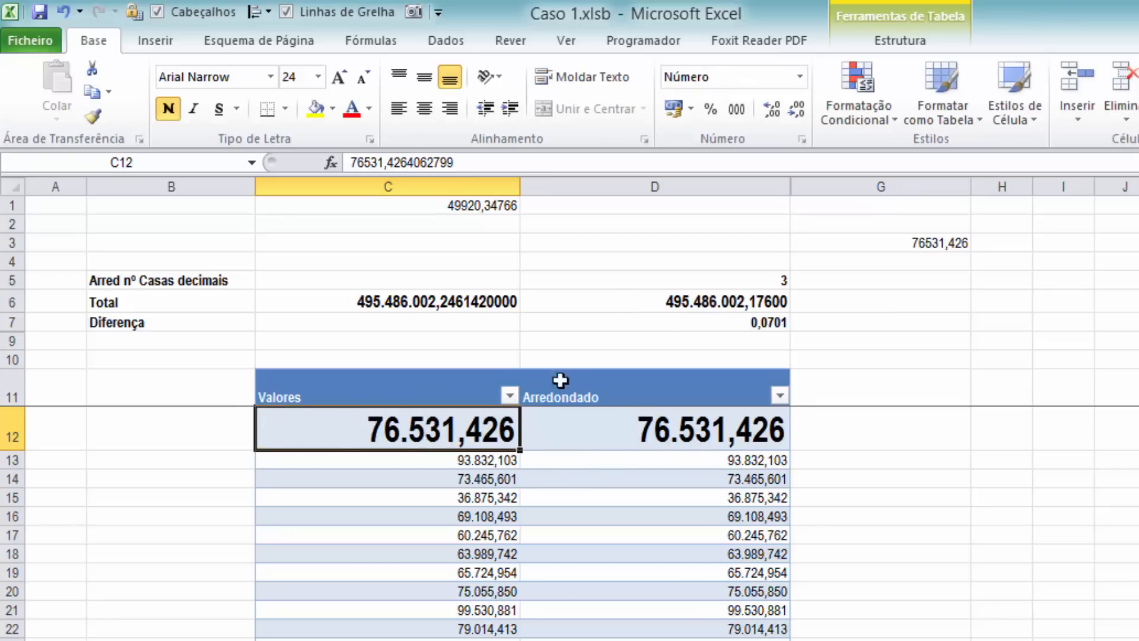
Try displaying C12 with one to five decimal places and return its format to three decimals
{"action": "left_click", "coordinate": [772, 110]}
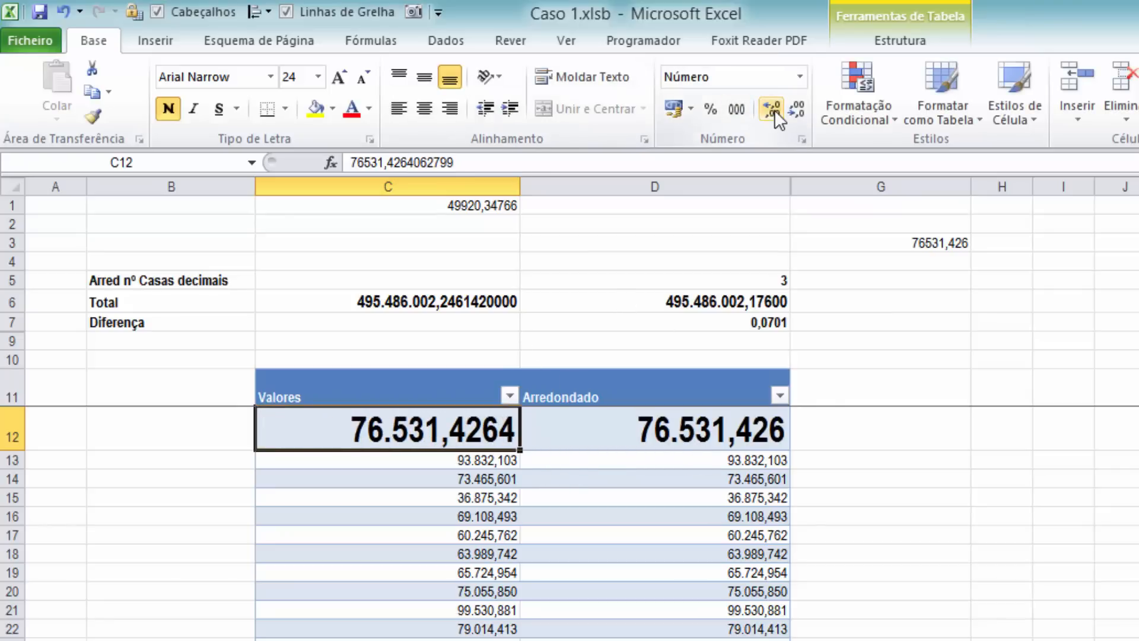
{"action": "left_click", "coordinate": [796, 106]}
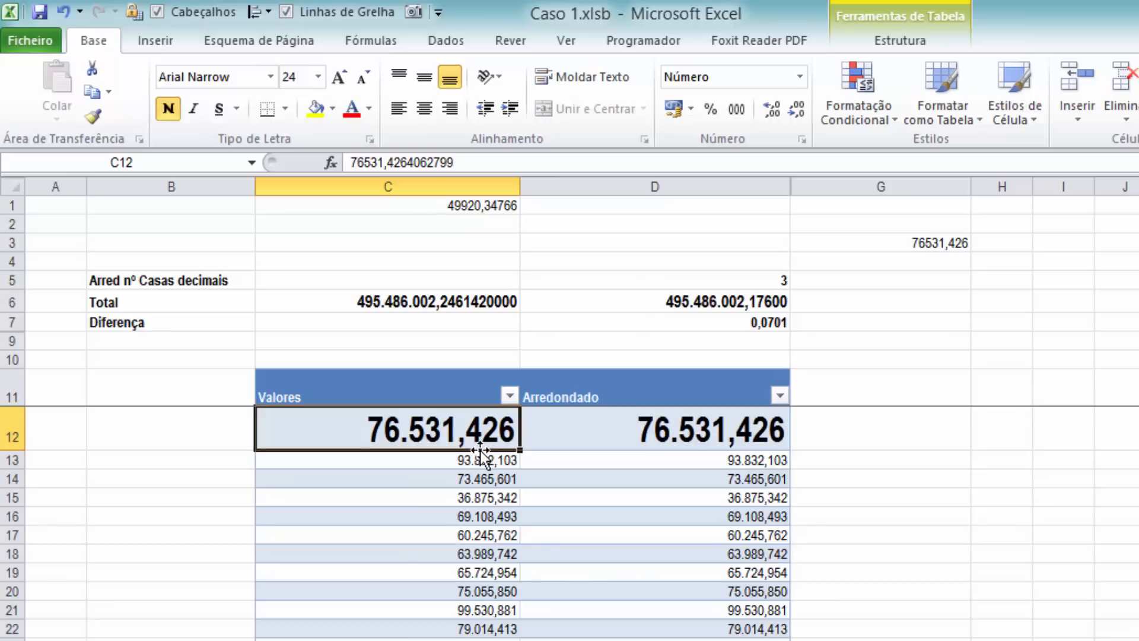
{"action": "left_click", "coordinate": [769, 109]}
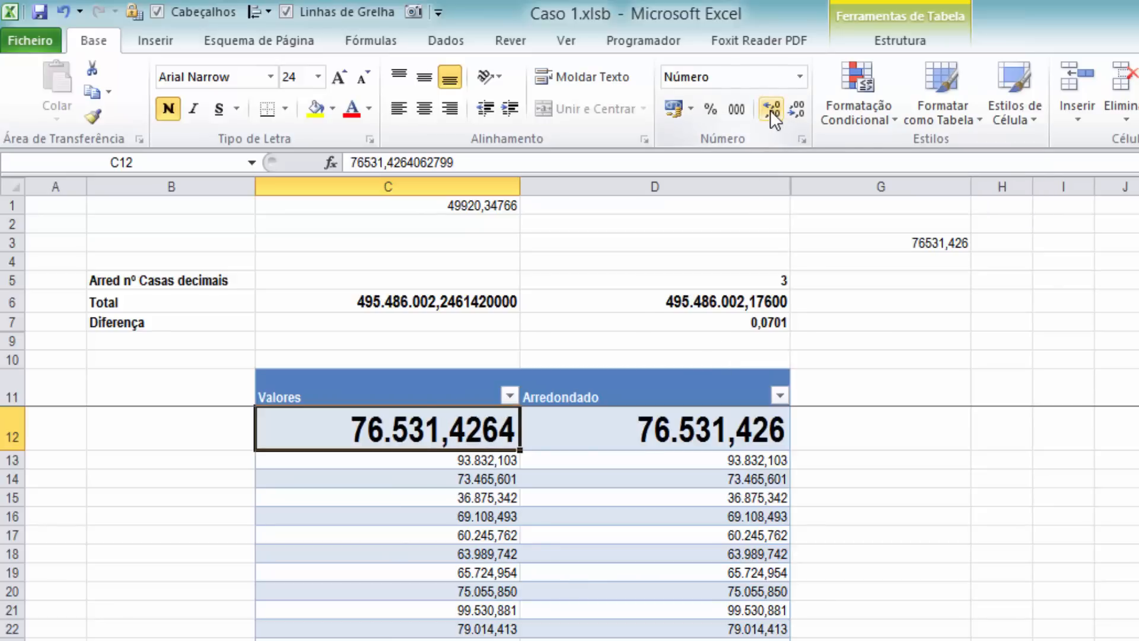
{"action": "left_click", "coordinate": [782, 110]}
{"action": "left_click", "coordinate": [791, 102]}
{"action": "left_click", "coordinate": [791, 102]}
{"action": "left_click", "coordinate": [791, 102]}
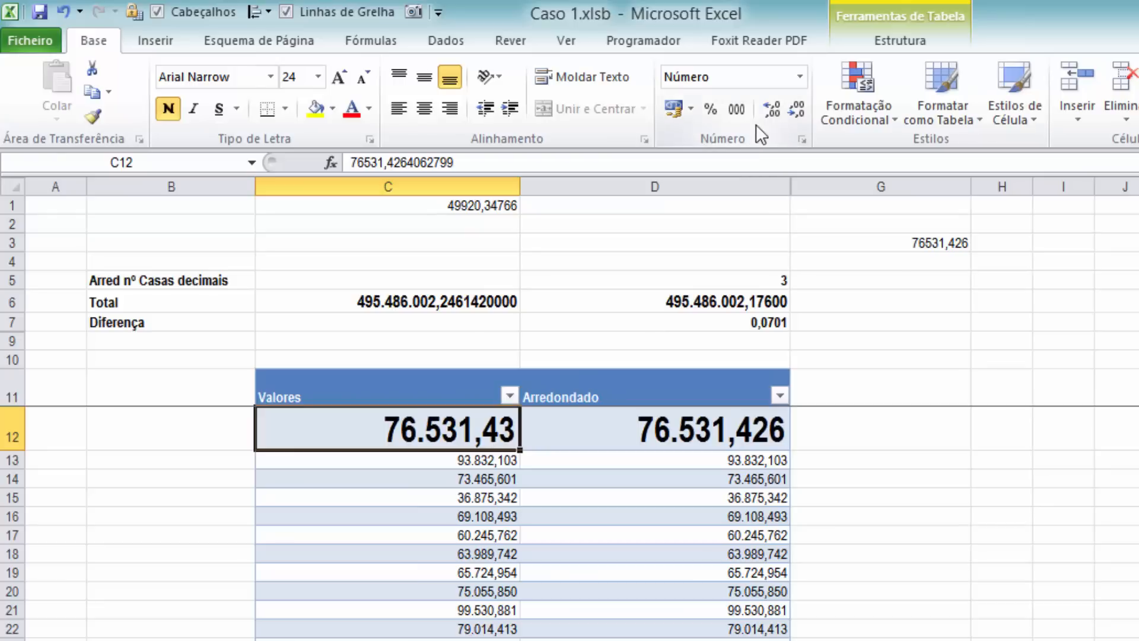
{"action": "left_click", "coordinate": [796, 108]}
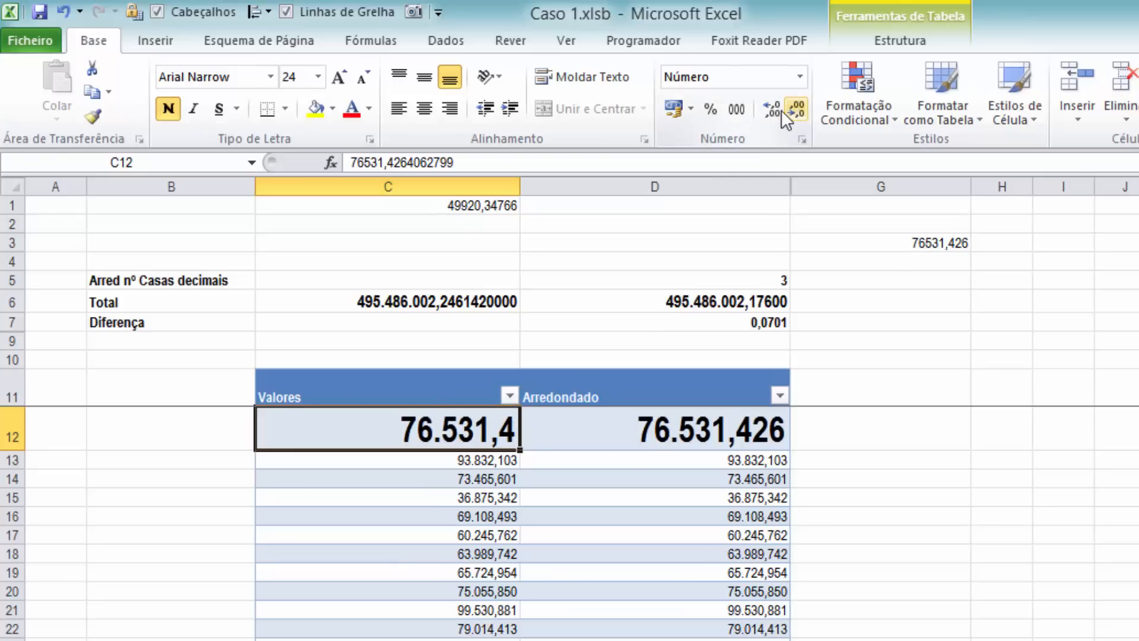
{"action": "left_click", "coordinate": [778, 109]}
{"action": "left_click", "coordinate": [778, 109]}
{"action": "left_click", "coordinate": [778, 109]}
{"action": "left_click", "coordinate": [778, 109]}
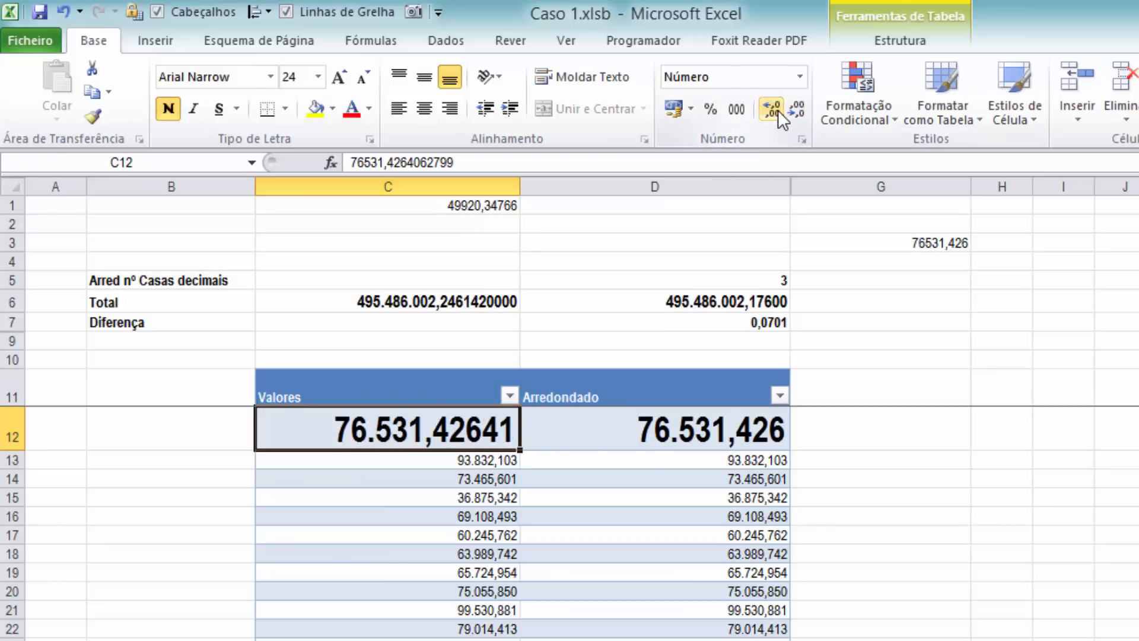
{"action": "left_click", "coordinate": [778, 109]}
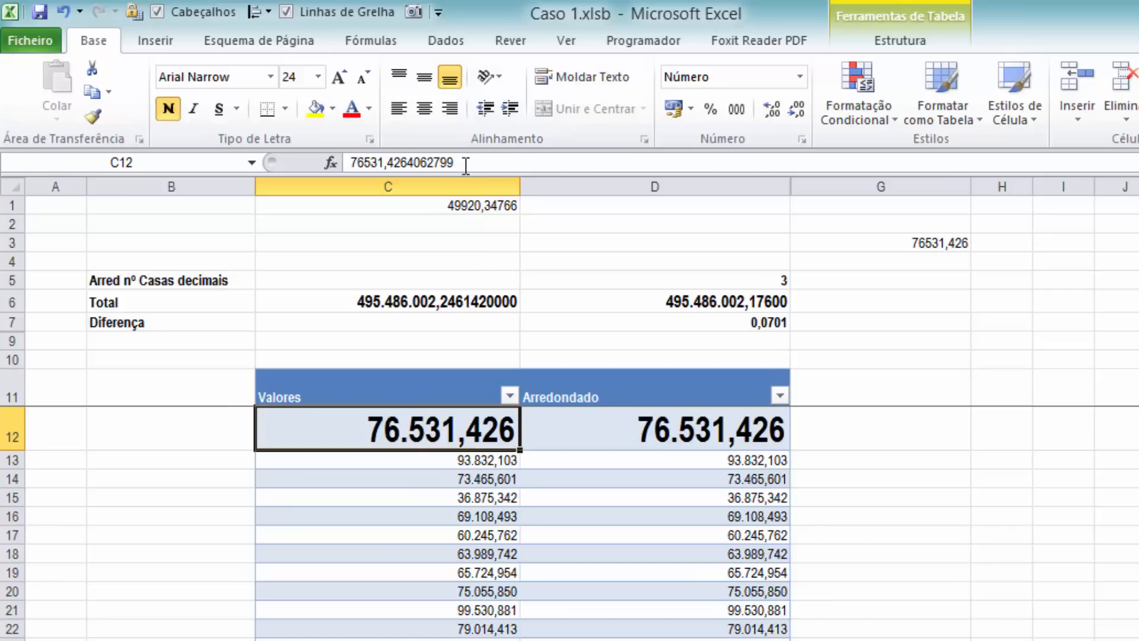
Review the rounding formula in D12, the Diferença formula in D7 and the number of decimals in D5
{"action": "left_click", "coordinate": [692, 433]}
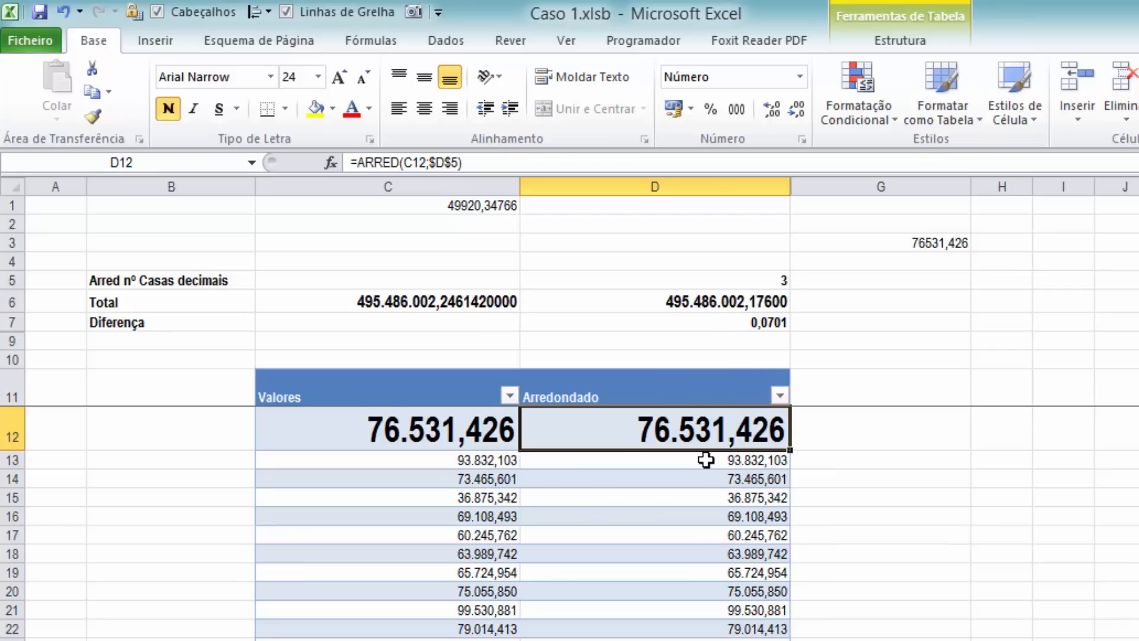
{"action": "left_click", "coordinate": [736, 326]}
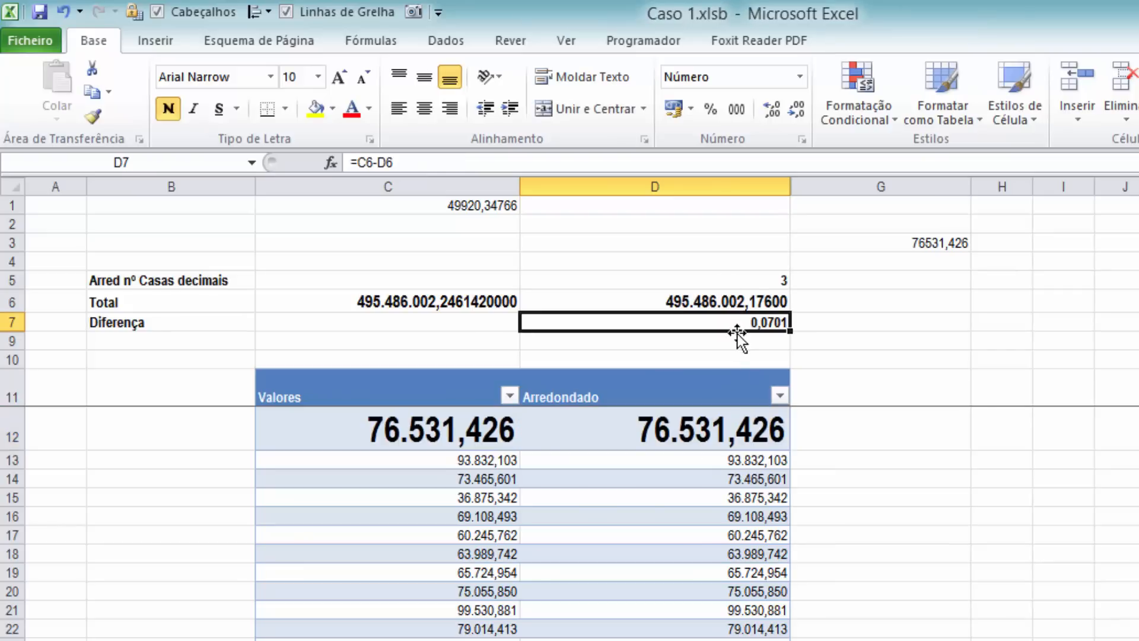
{"action": "left_click", "coordinate": [767, 274]}
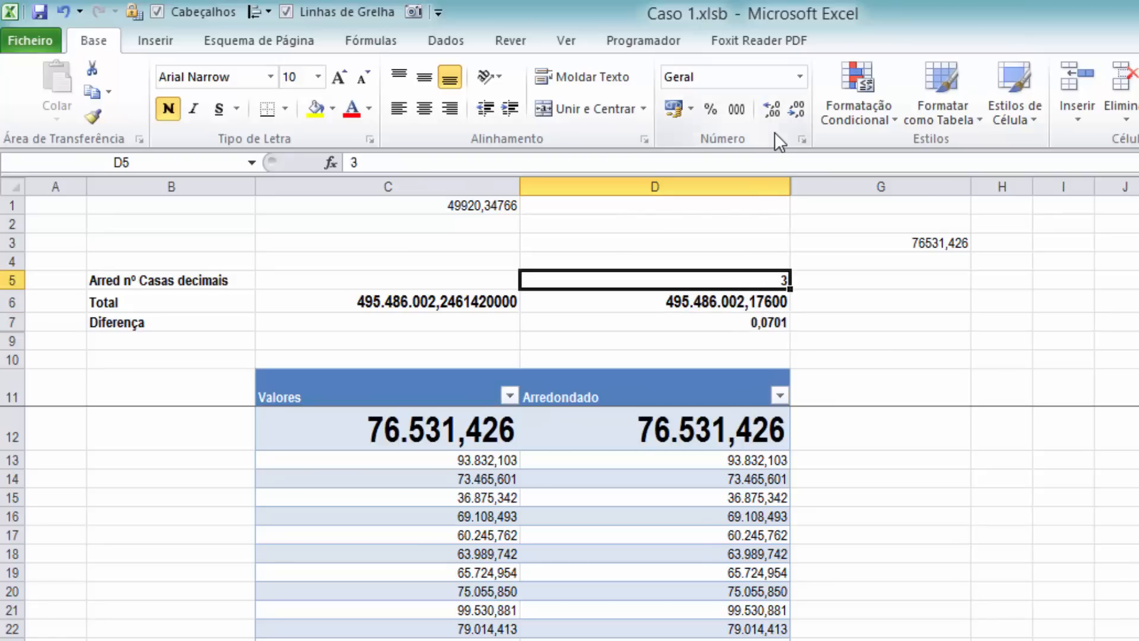
Try 4 and 1 as the number of rounding decimals in D5
{"action": "type", "text": "4"}
{"action": "key", "text": "Tab"}
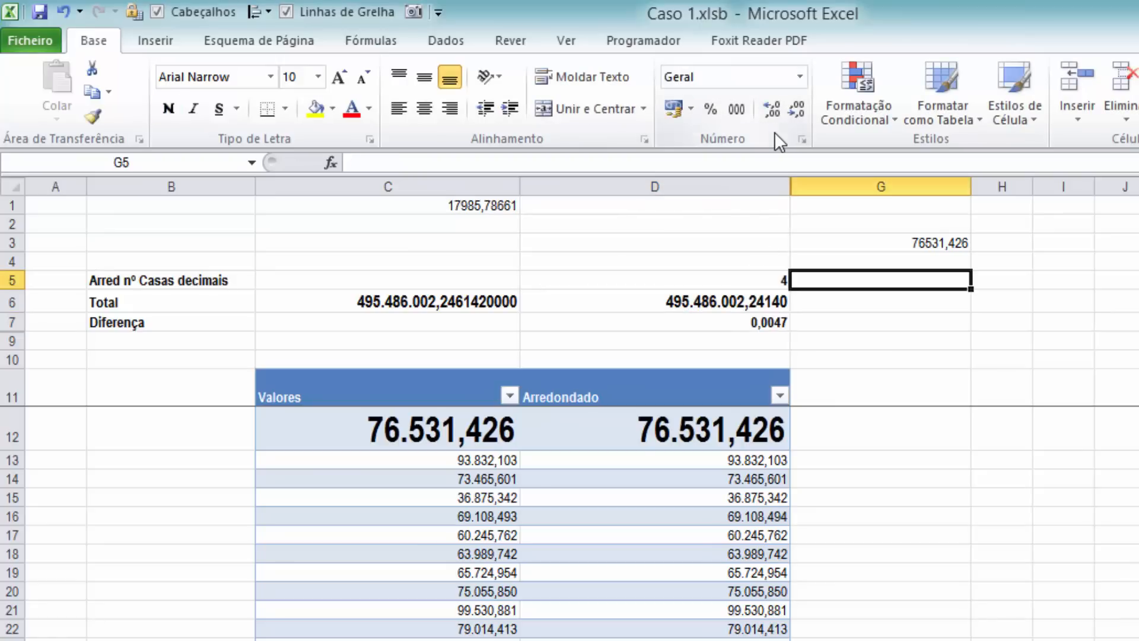
{"action": "left_click", "coordinate": [761, 280]}
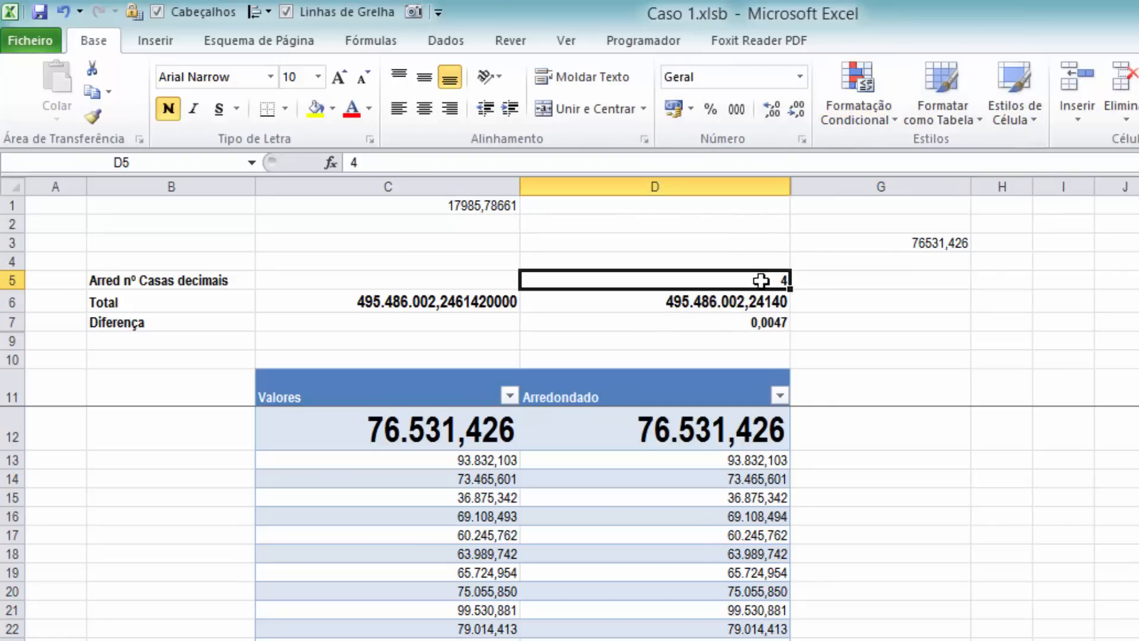
{"action": "type", "text": "1"}
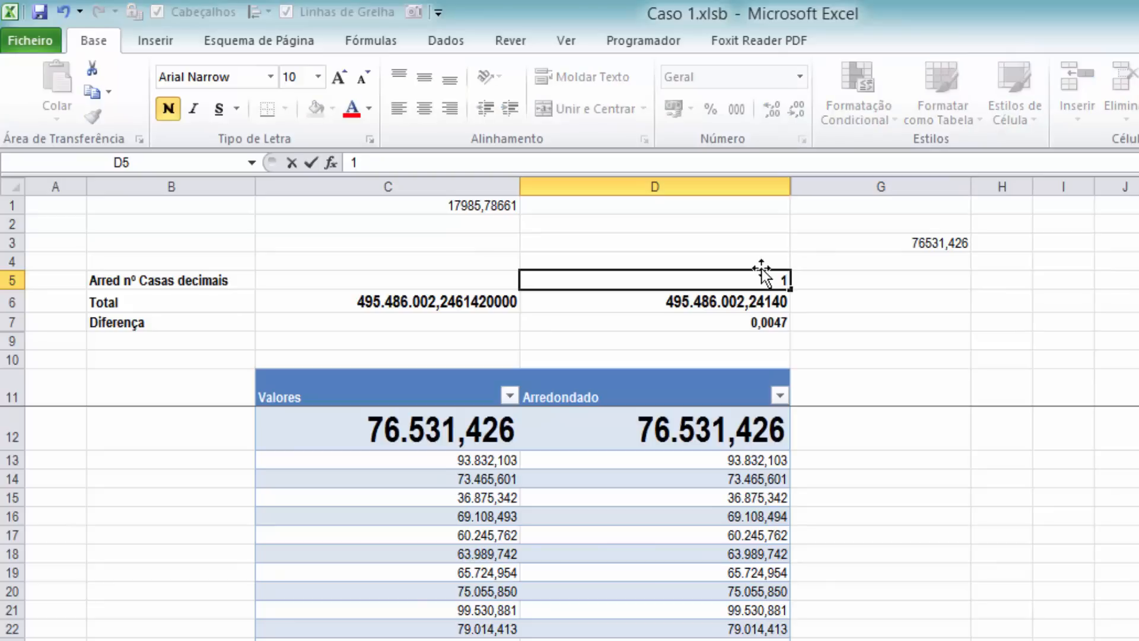
{"action": "key", "text": "Tab"}
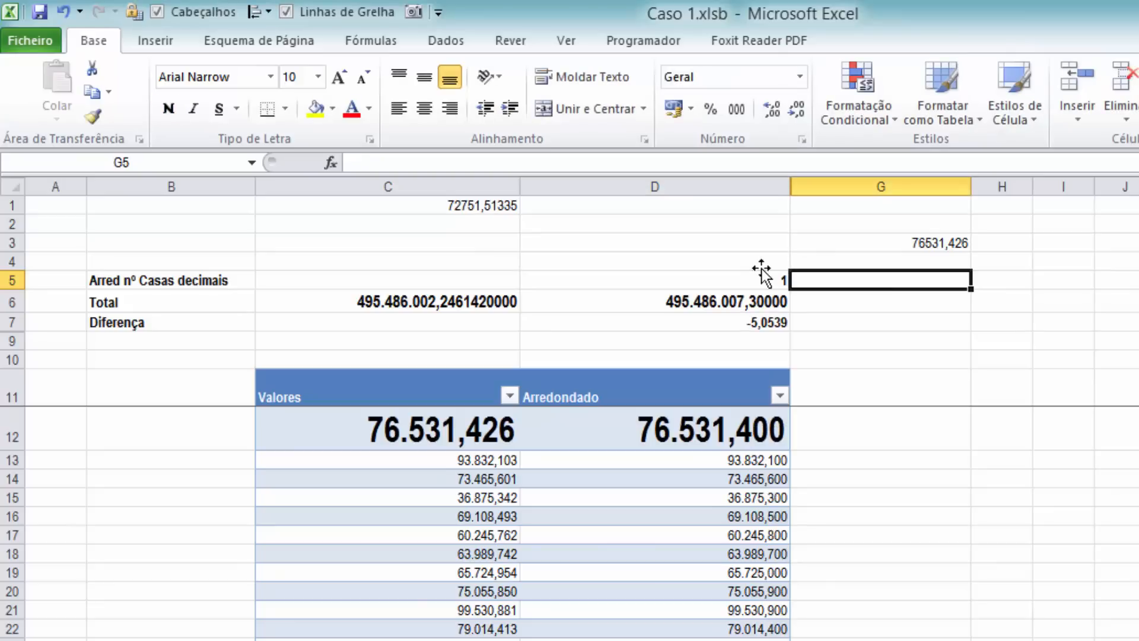
Review the Diferença in D7, the ARRED formulas in D16 and D12, and the sum formula in D6
{"action": "left_click", "coordinate": [745, 322]}
{"action": "left_click", "coordinate": [750, 513]}
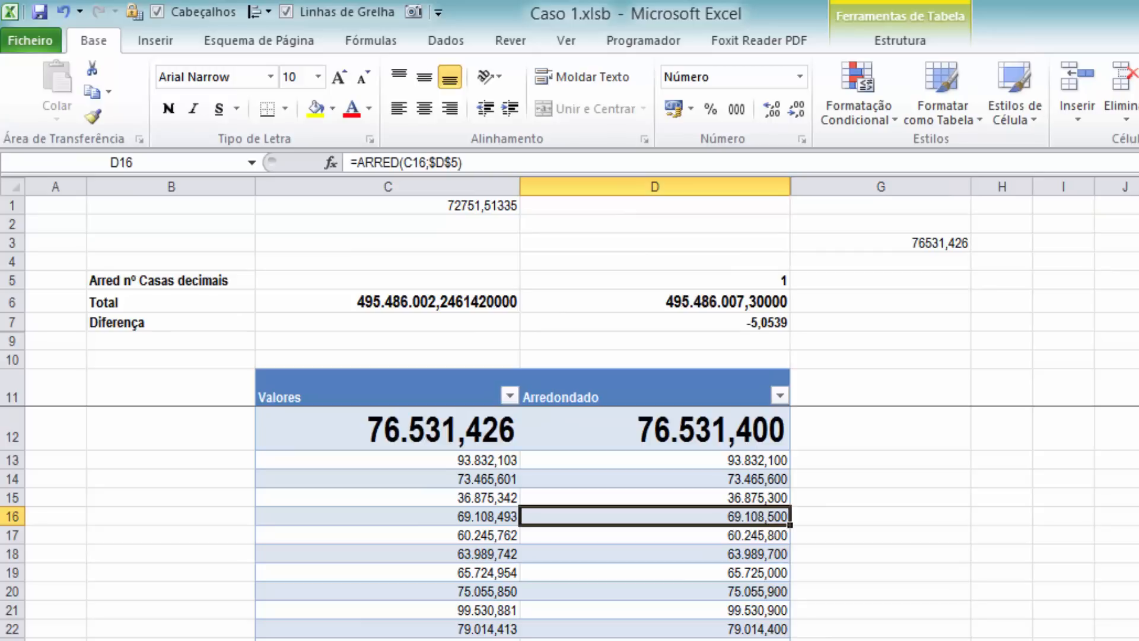
{"action": "left_click", "coordinate": [741, 275]}
{"action": "left_click", "coordinate": [750, 323]}
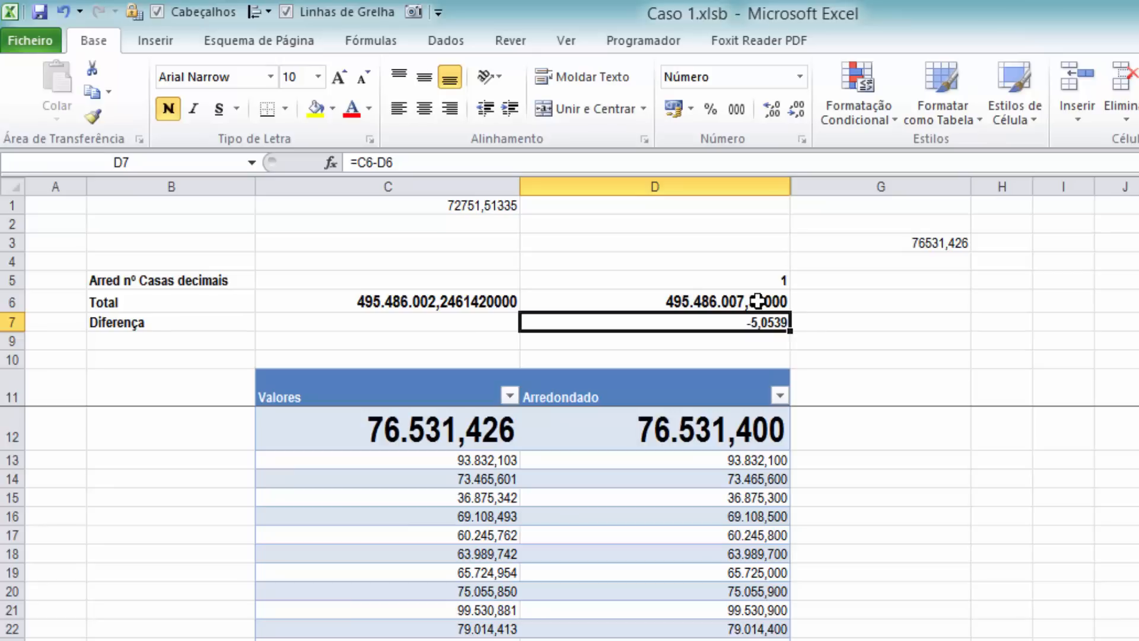
{"action": "left_click", "coordinate": [670, 436]}
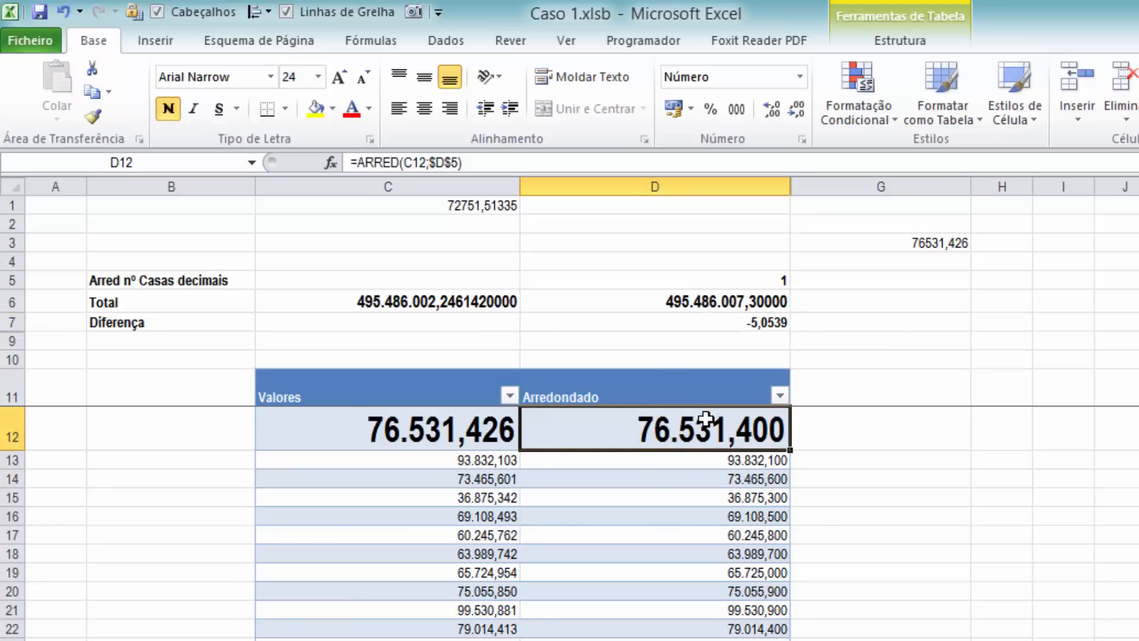
{"action": "left_click", "coordinate": [733, 297]}
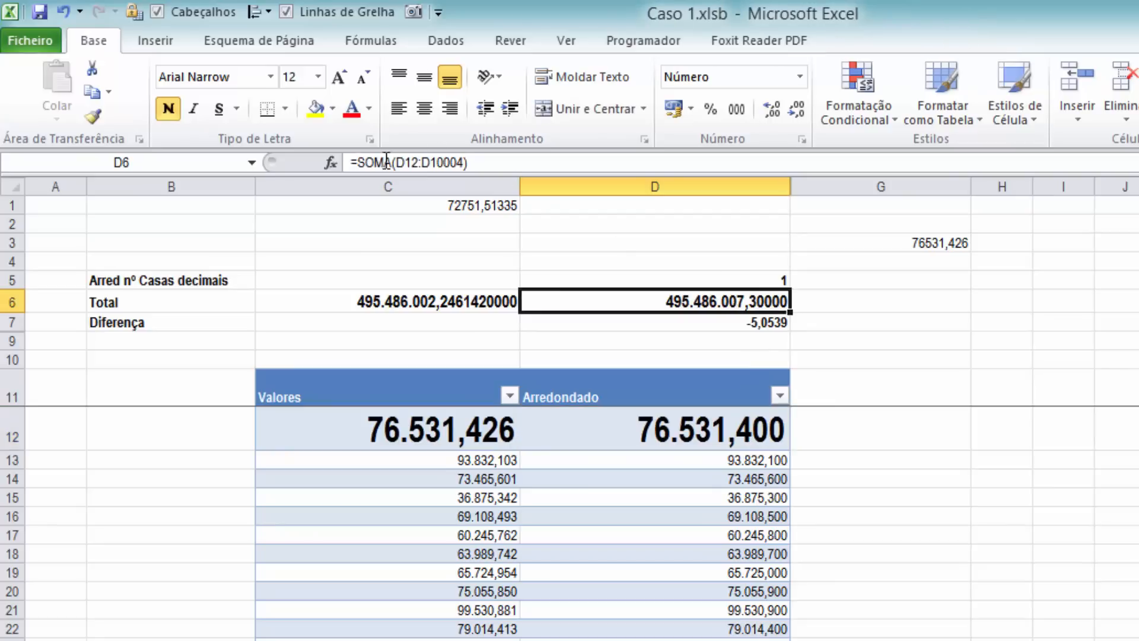
Try rounding the Arredondado column to 3 and to 4 decimals through D5
{"action": "left_click", "coordinate": [772, 280]}
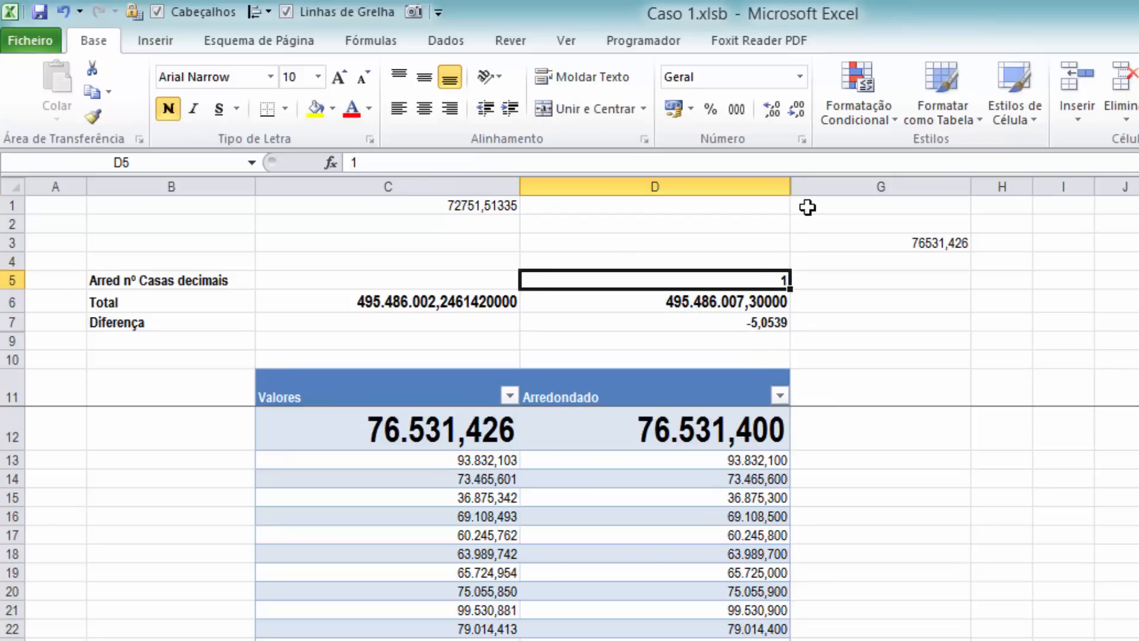
{"action": "type", "text": "3"}
{"action": "key", "text": "Tab"}
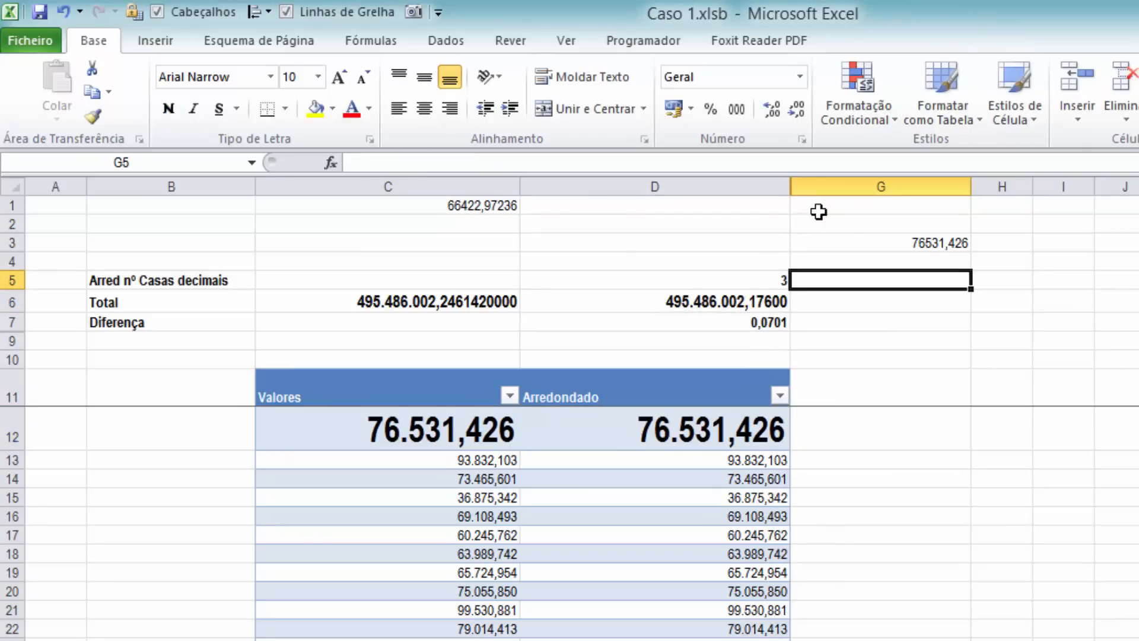
{"action": "left_click", "coordinate": [728, 280]}
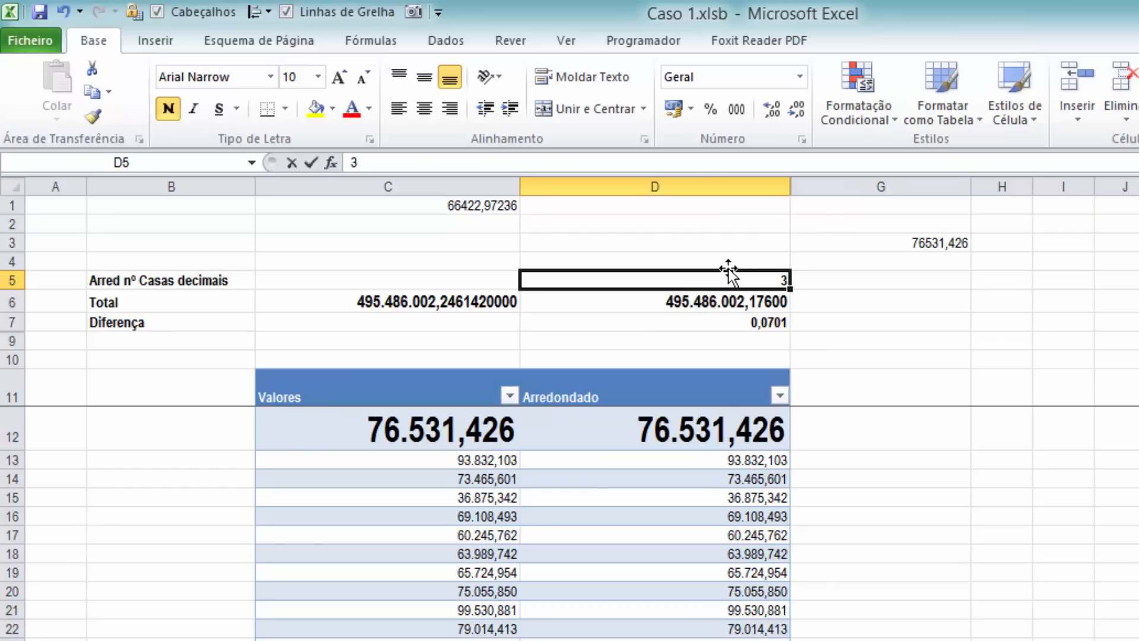
{"action": "type", "text": "4"}
{"action": "key", "text": "Tab"}
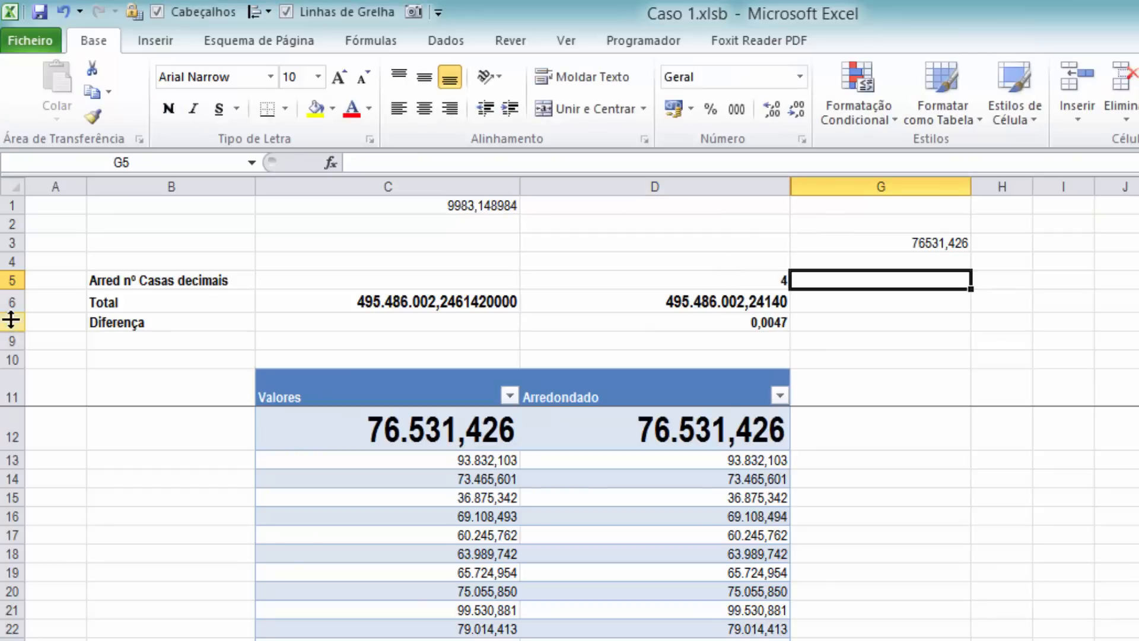
Unhide row 8 between rows 7 and 9, and compare the total in C6 with its rounded version in C8
{"action": "left_click_drag", "start_coordinate": [11, 321], "coordinate": [13, 342]}
{"action": "right_click", "coordinate": [39, 320]}
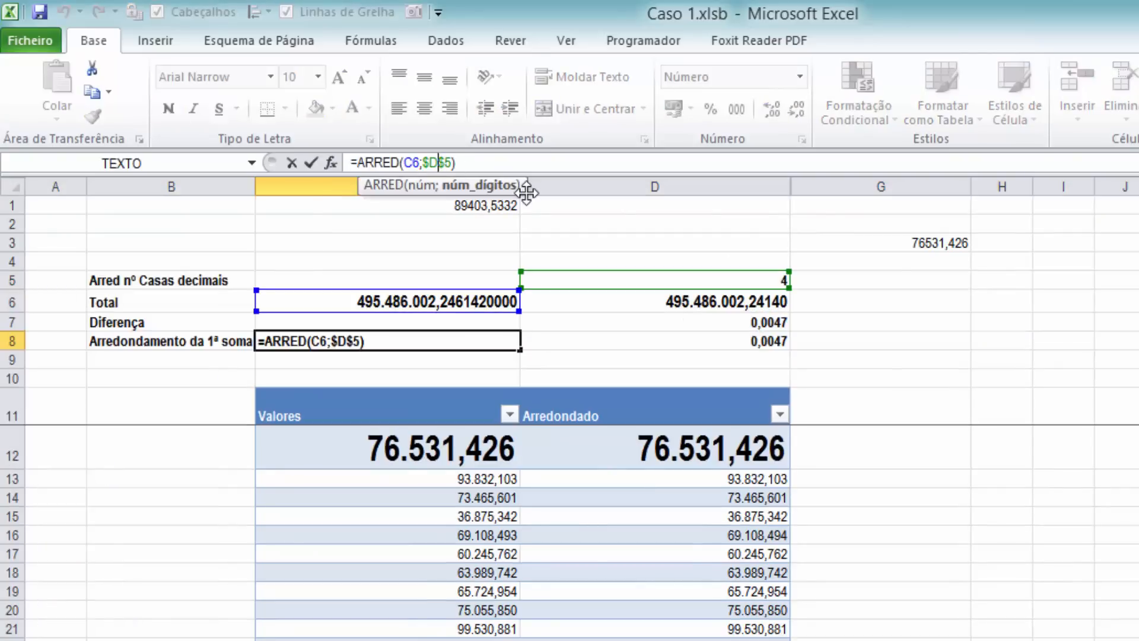
{"action": "key", "text": "ctrl+Return"}
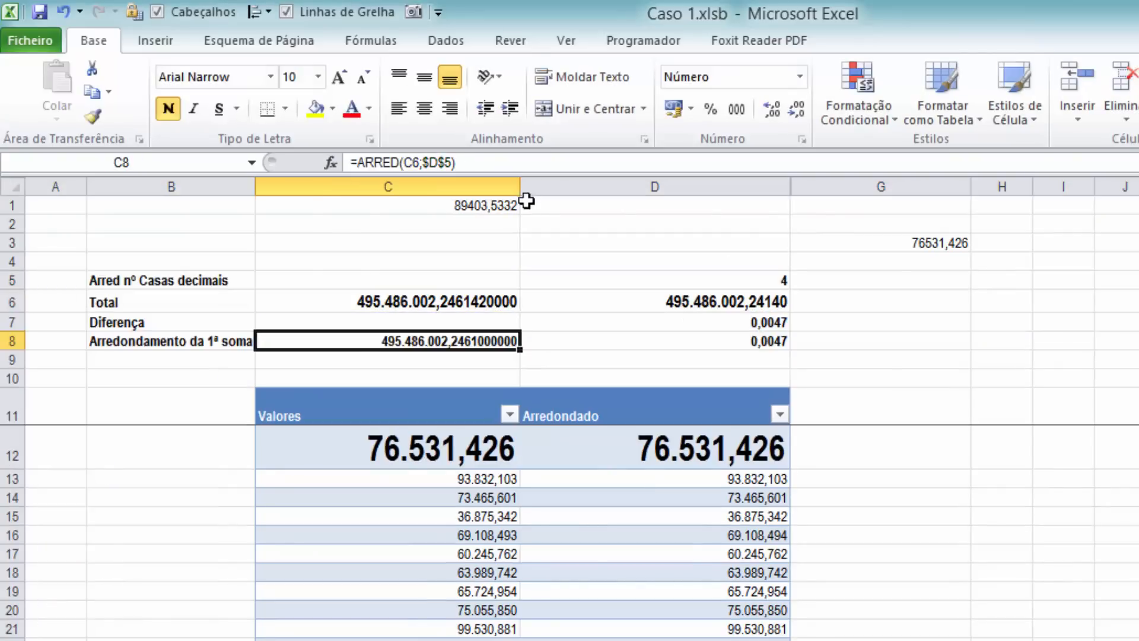
{"action": "left_click", "coordinate": [447, 302]}
{"action": "left_click", "coordinate": [452, 347]}
Increase the displayed precision of the differences in D7:D8 to ten decimal places
{"action": "left_click_drag", "start_coordinate": [730, 324], "coordinate": [730, 342]}
{"action": "left_click", "coordinate": [771, 108]}
{"action": "left_click", "coordinate": [771, 108]}
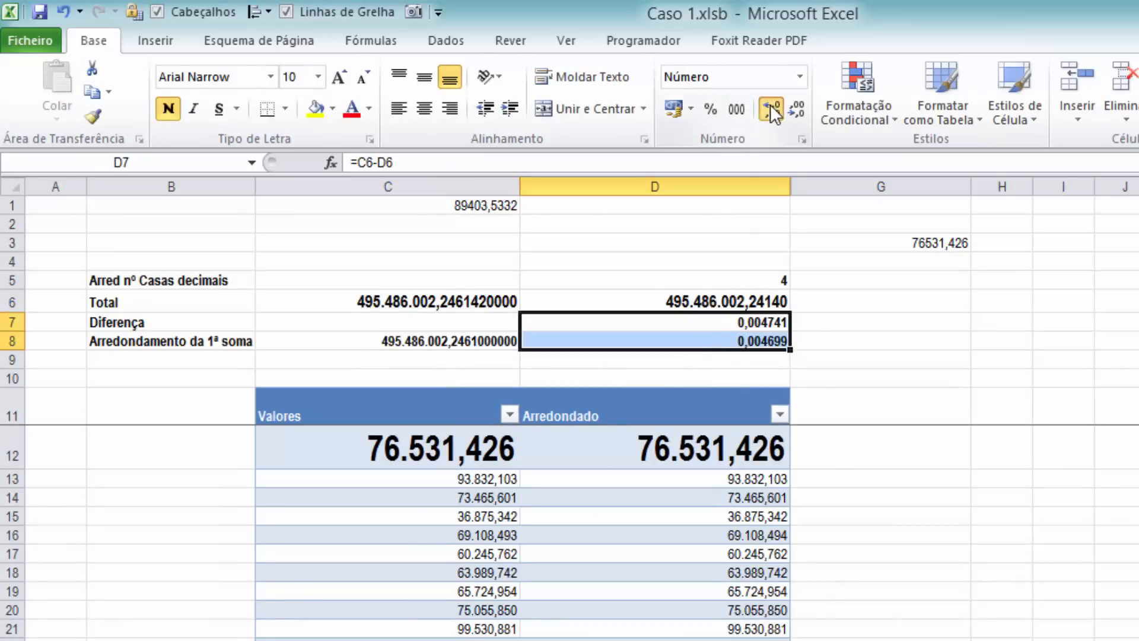
{"action": "left_click", "coordinate": [771, 108]}
{"action": "left_click", "coordinate": [772, 108]}
{"action": "left_click", "coordinate": [772, 108]}
{"action": "left_click", "coordinate": [771, 108]}
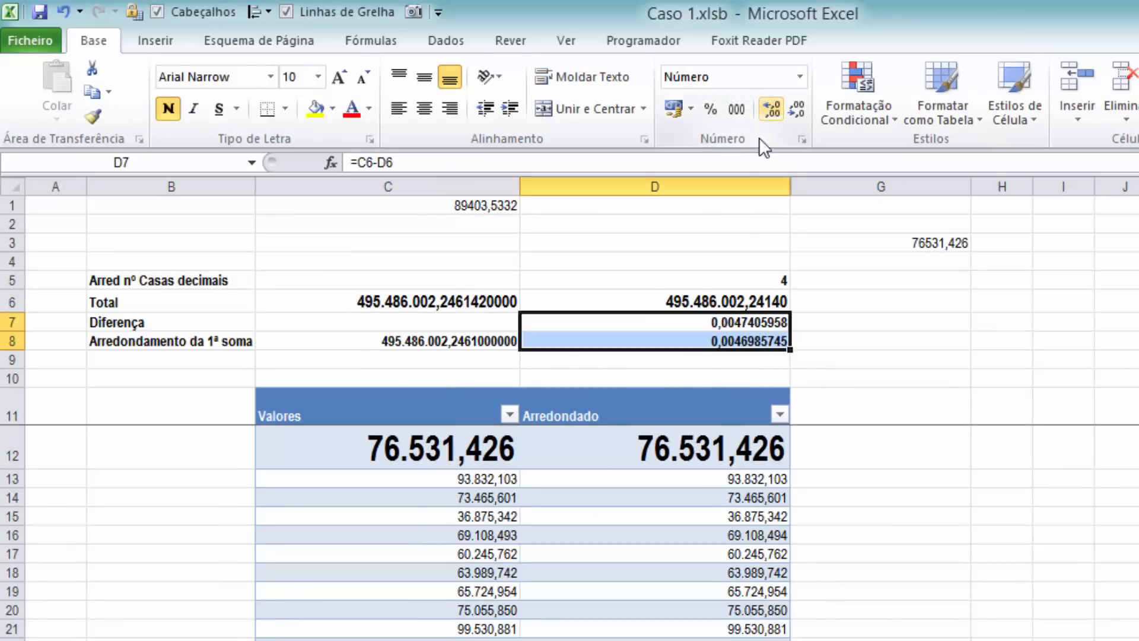
Review the rounded sum in C8, the SOMA formula in C6 and the difference formula in D8
{"action": "left_click", "coordinate": [443, 341]}
{"action": "left_click", "coordinate": [480, 292]}
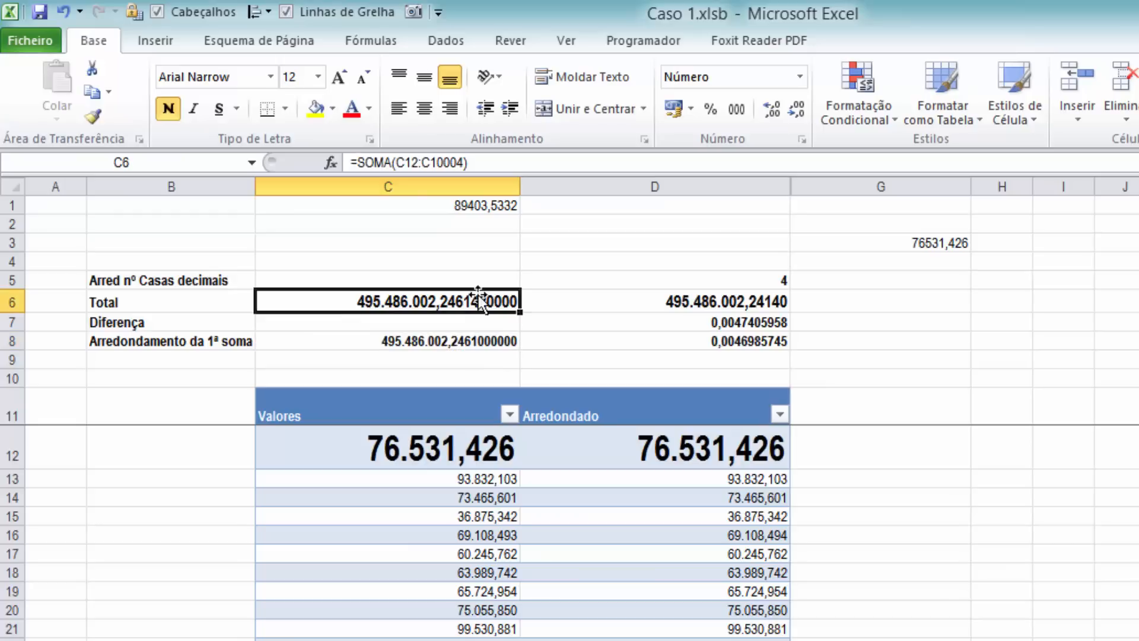
{"action": "left_click", "coordinate": [480, 341]}
{"action": "left_click", "coordinate": [761, 344]}
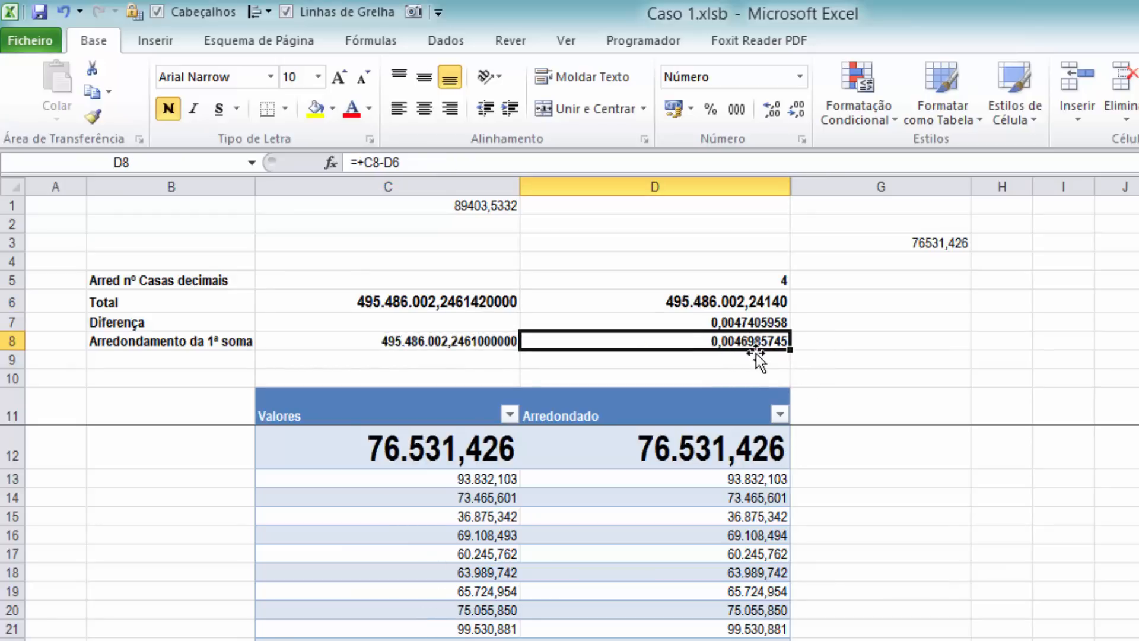
Set the number of rounding decimals in D5 to 1, and return it to 3
{"action": "left_click", "coordinate": [773, 282]}
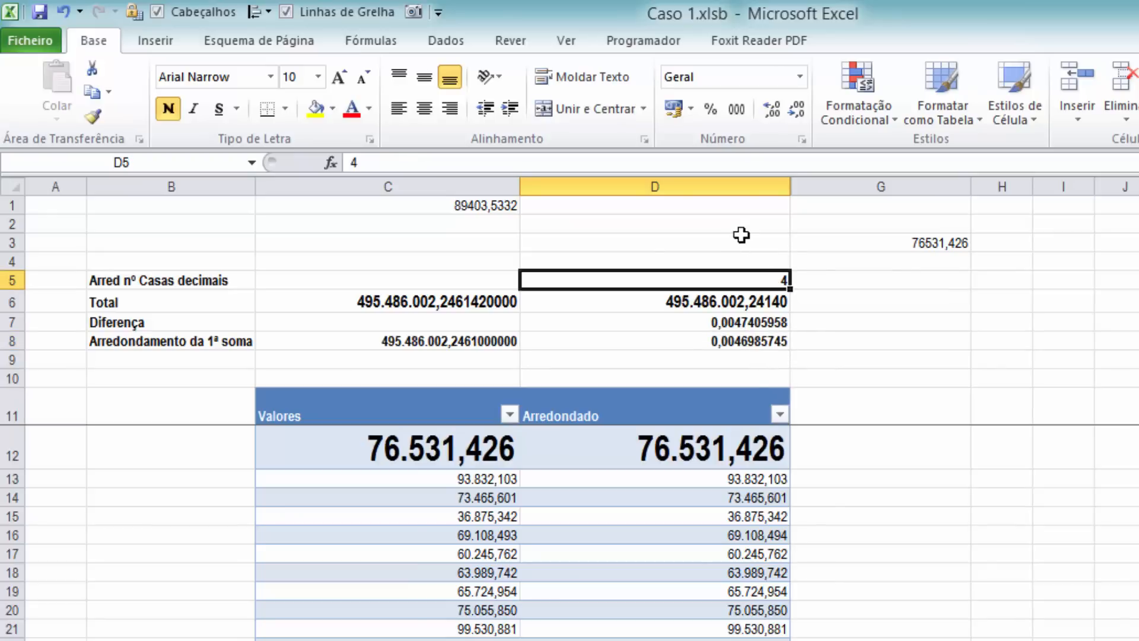
{"action": "type", "text": "1"}
{"action": "key", "text": "Tab"}
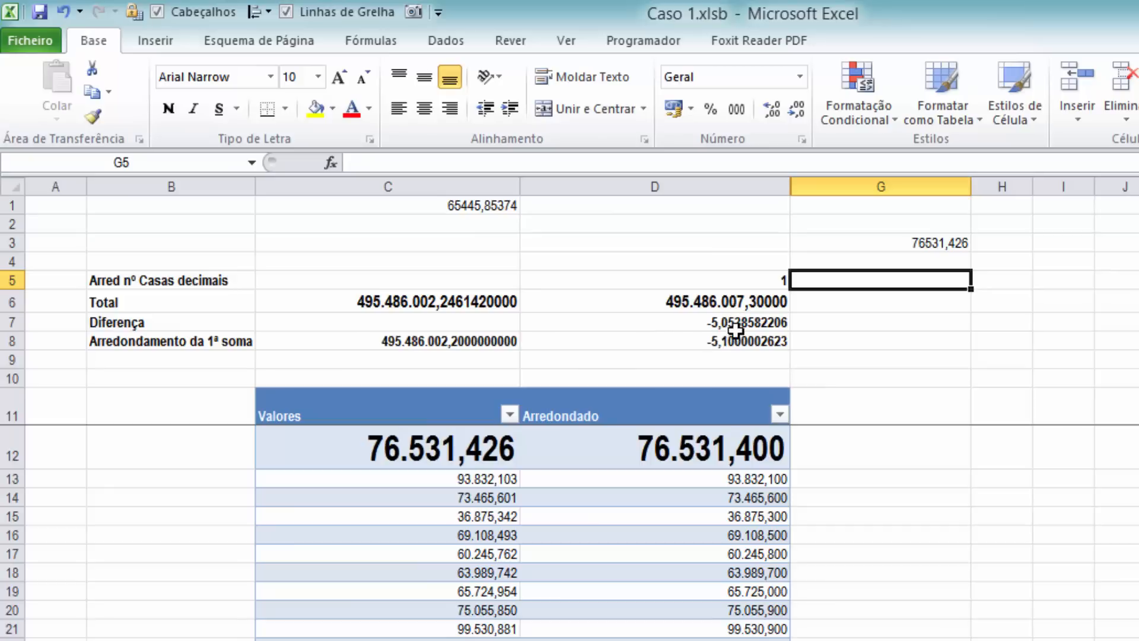
{"action": "left_click", "coordinate": [750, 281]}
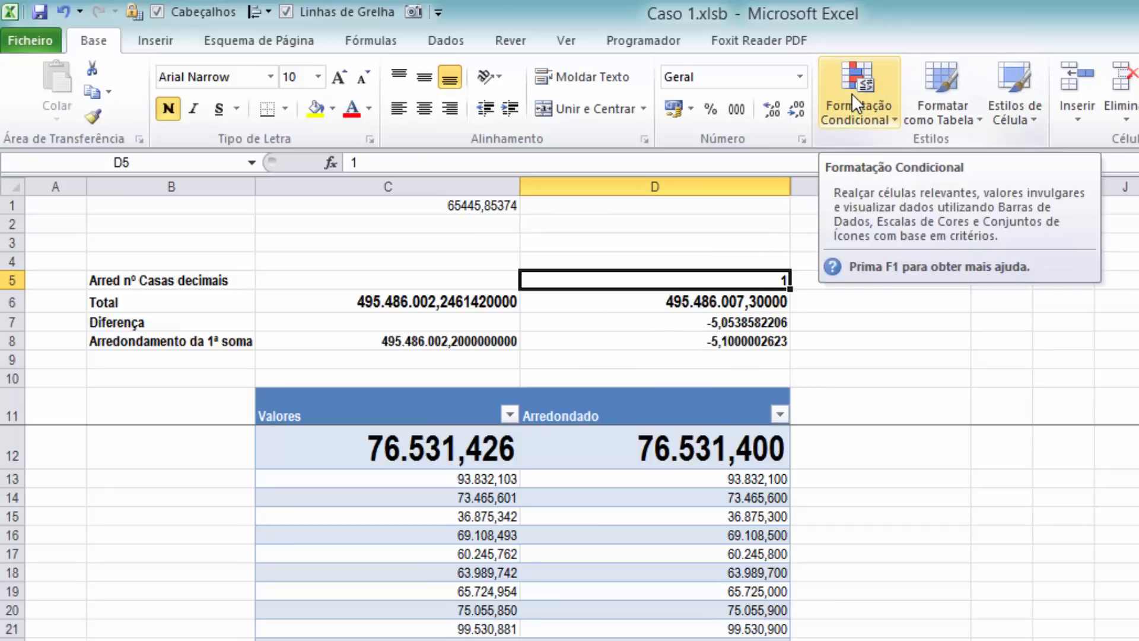
{"action": "type", "text": "3"}
{"action": "key", "text": "Tab"}
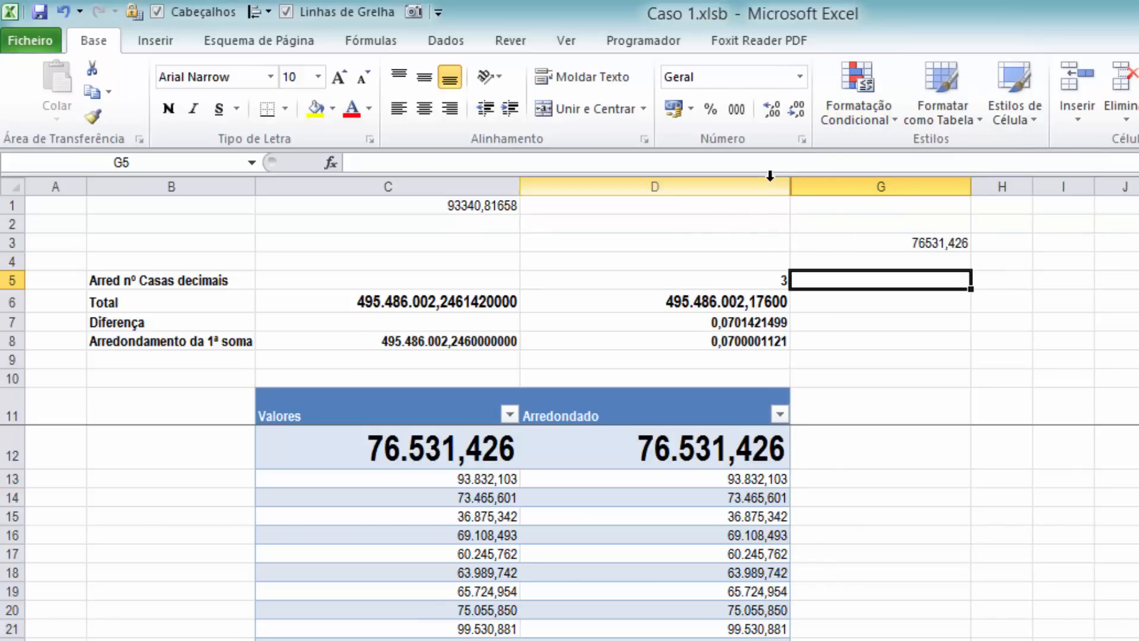
Unhide columns E and F between columns D and G
{"action": "left_click_drag", "start_coordinate": [759, 183], "coordinate": [824, 184]}
{"action": "right_click", "coordinate": [859, 267]}
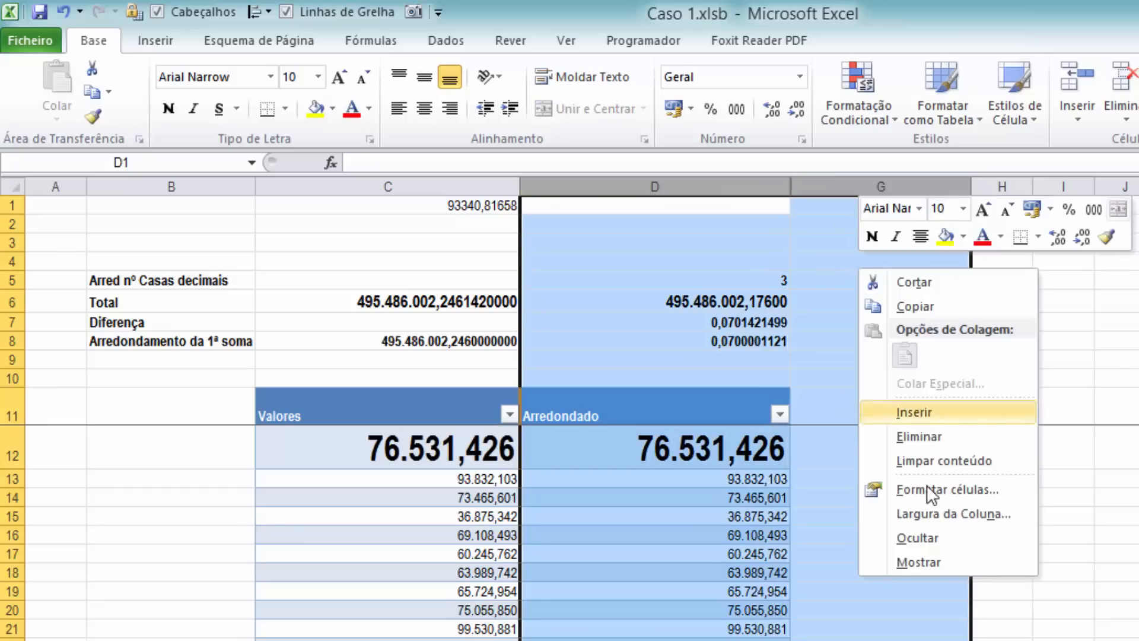
{"action": "left_click", "coordinate": [924, 567]}
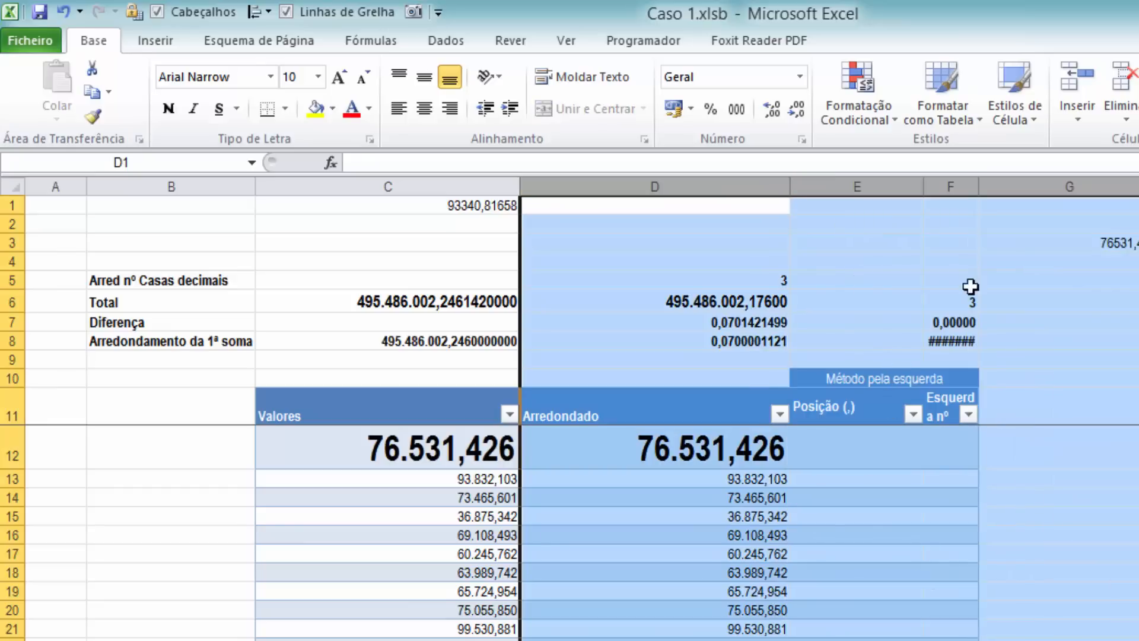
Undo the joint resizing of columns D to G and widen only column F enough to show its header and values
{"action": "left_click_drag", "start_coordinate": [979, 185], "coordinate": [1039, 184]}
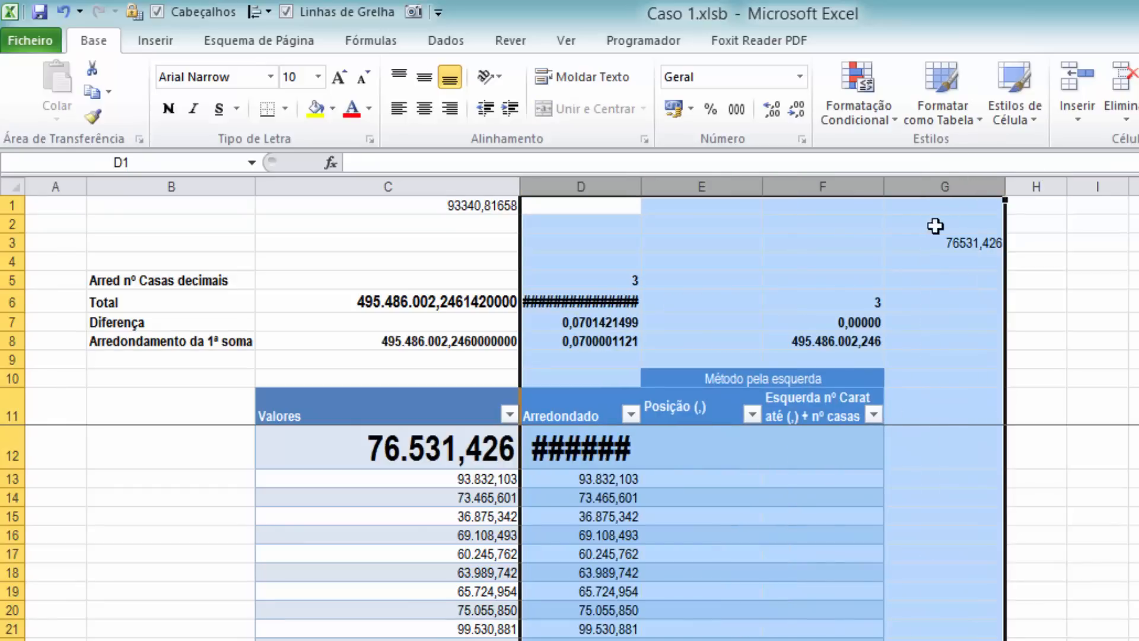
{"action": "left_click", "coordinate": [63, 11]}
{"action": "left_click", "coordinate": [960, 242]}
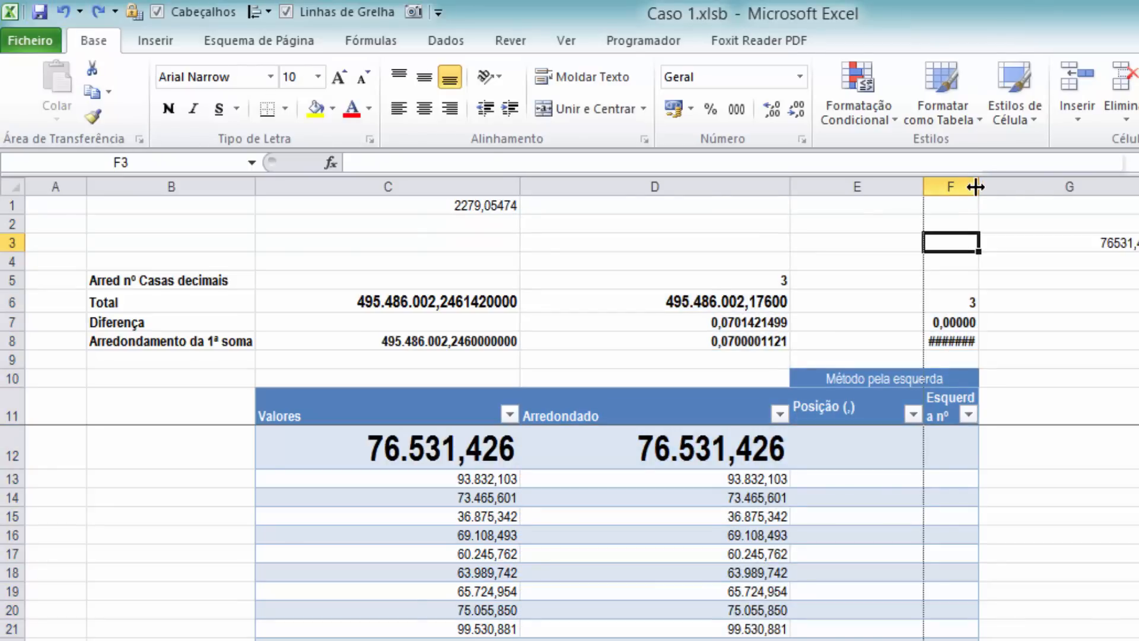
{"action": "left_click_drag", "start_coordinate": [978, 185], "coordinate": [1056, 183]}
{"action": "left_click", "coordinate": [860, 459]}
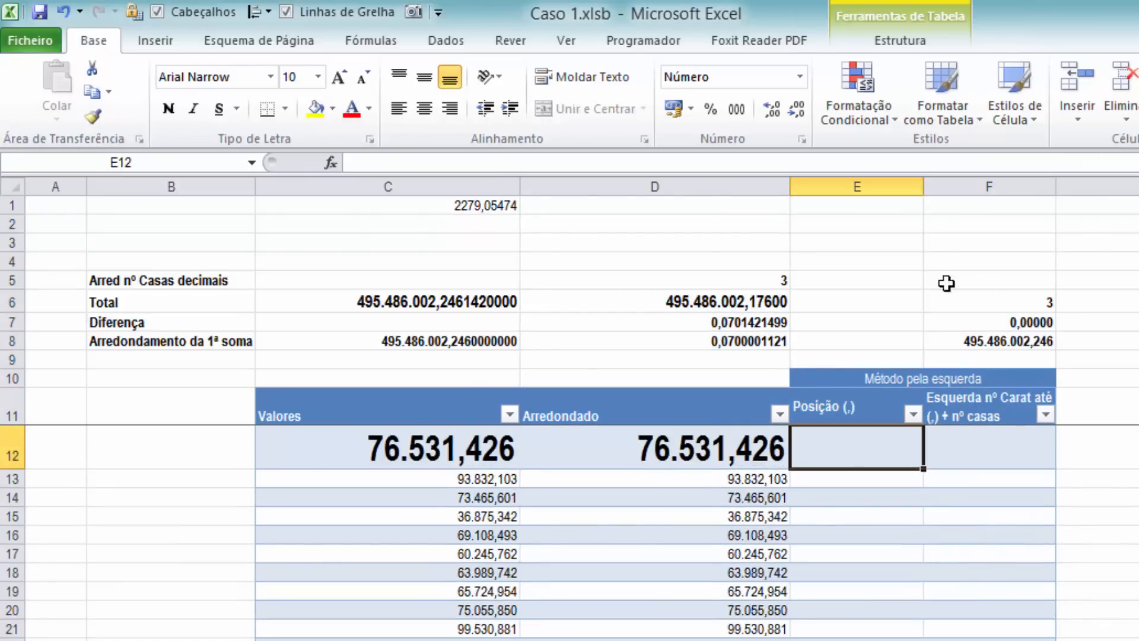
Display all numbers in the Valores column with seven decimal places
{"action": "left_click", "coordinate": [434, 388]}
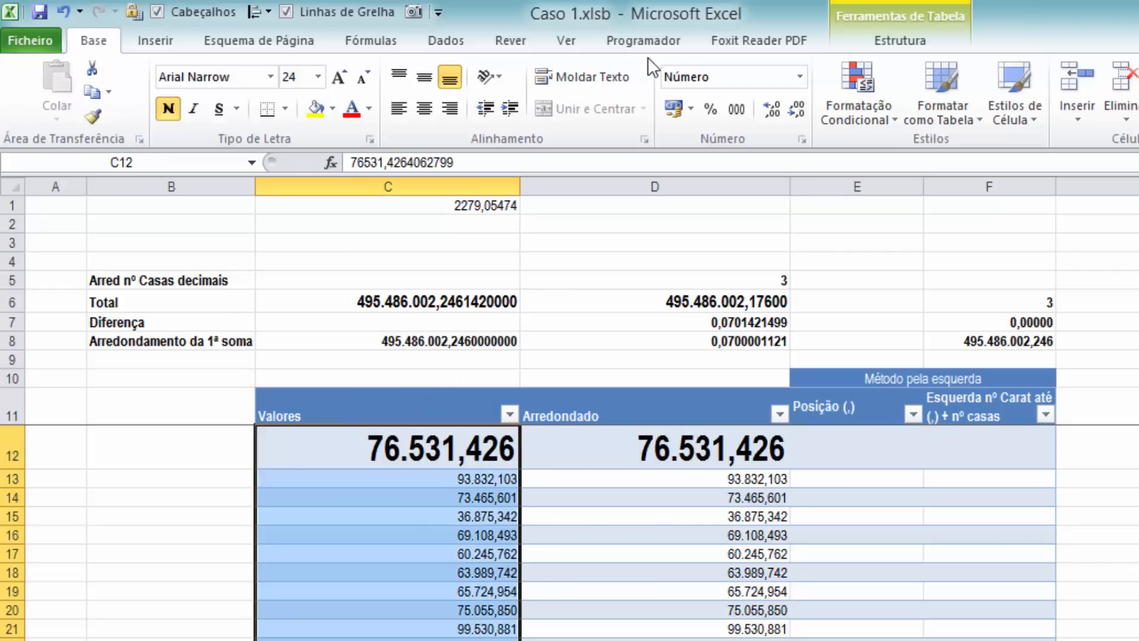
{"action": "left_click", "coordinate": [770, 109]}
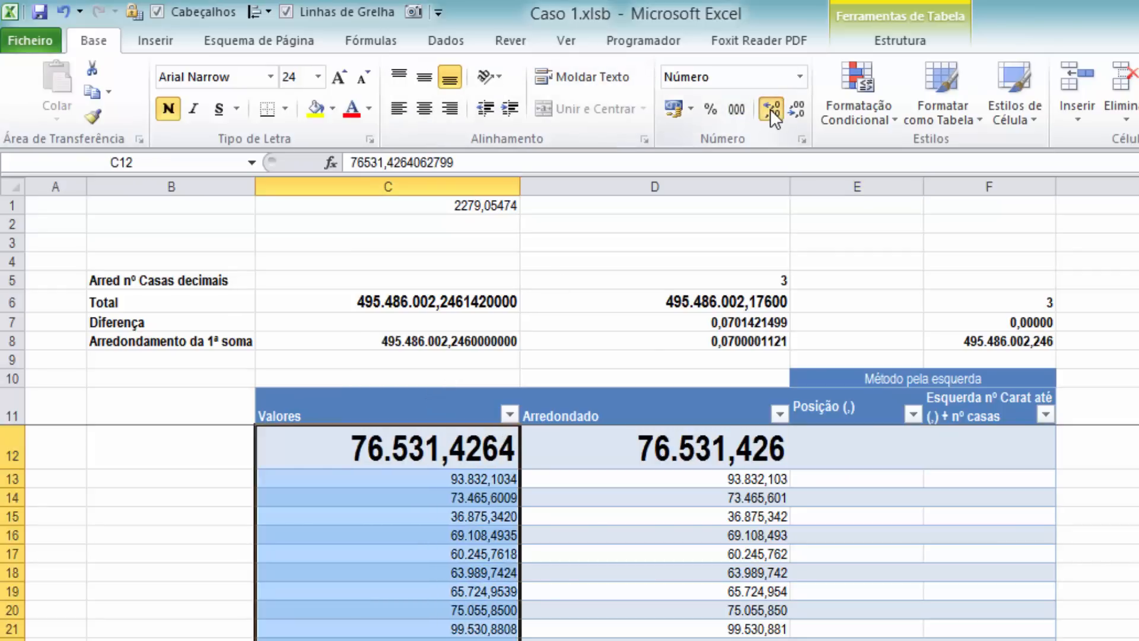
{"action": "left_click", "coordinate": [770, 109]}
{"action": "left_click", "coordinate": [770, 109]}
{"action": "left_click", "coordinate": [768, 108]}
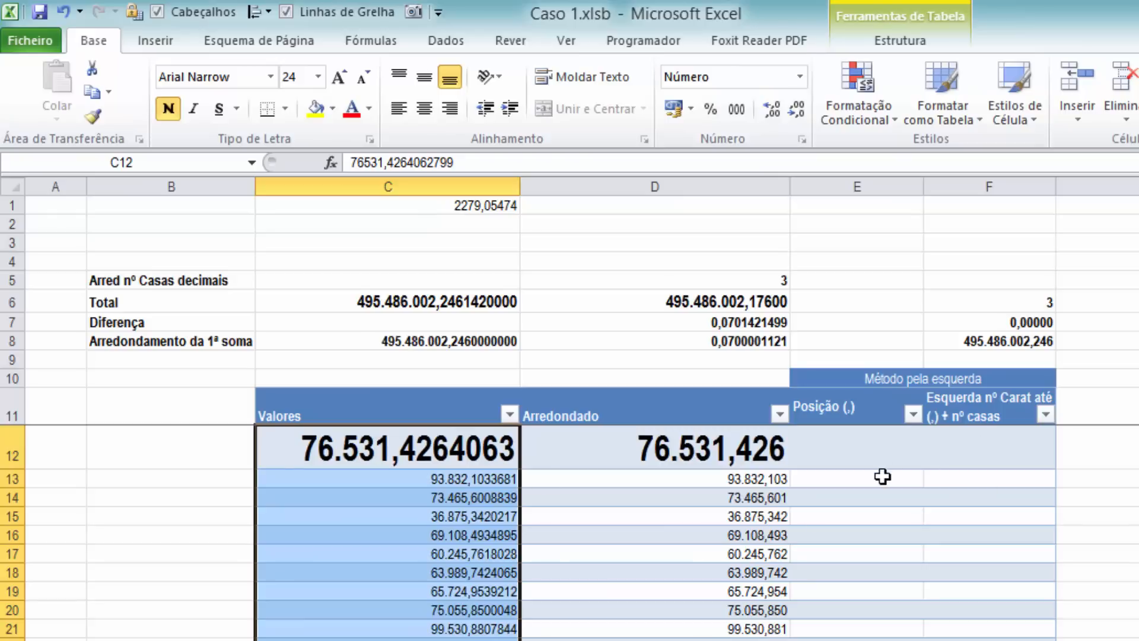
Hide column D with the Arredondado values
{"action": "left_click", "coordinate": [670, 185]}
{"action": "right_click", "coordinate": [670, 186]}
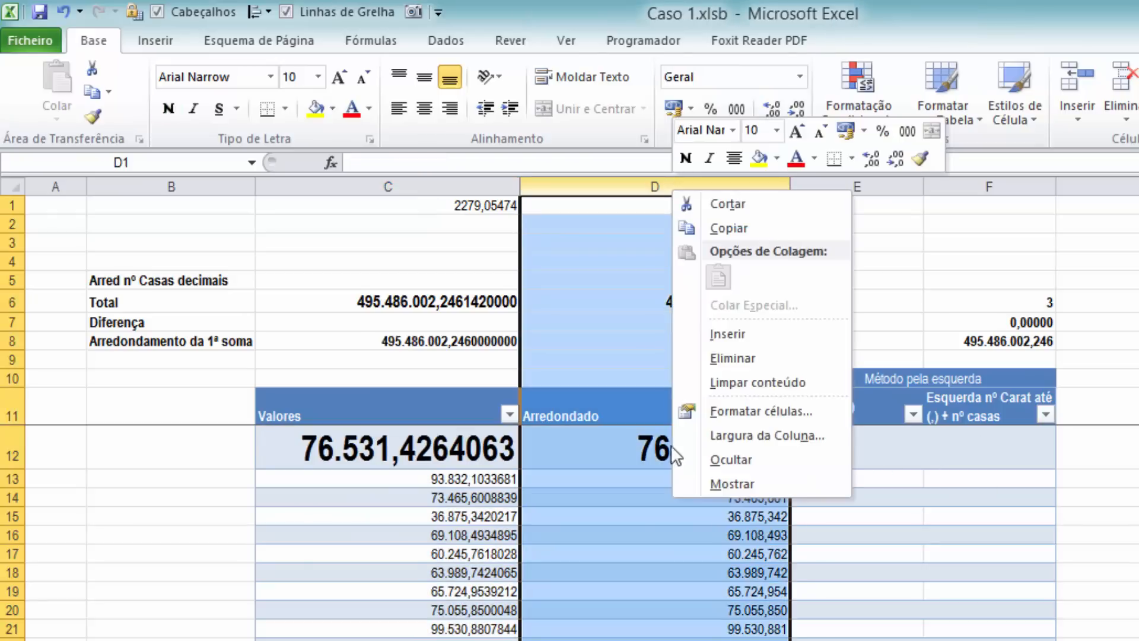
{"action": "left_click", "coordinate": [728, 457]}
Enter =PROCURAR(",";C12;1) in cell E12 to fill the Posição (,) column with the comma's position
{"action": "left_click", "coordinate": [584, 459]}
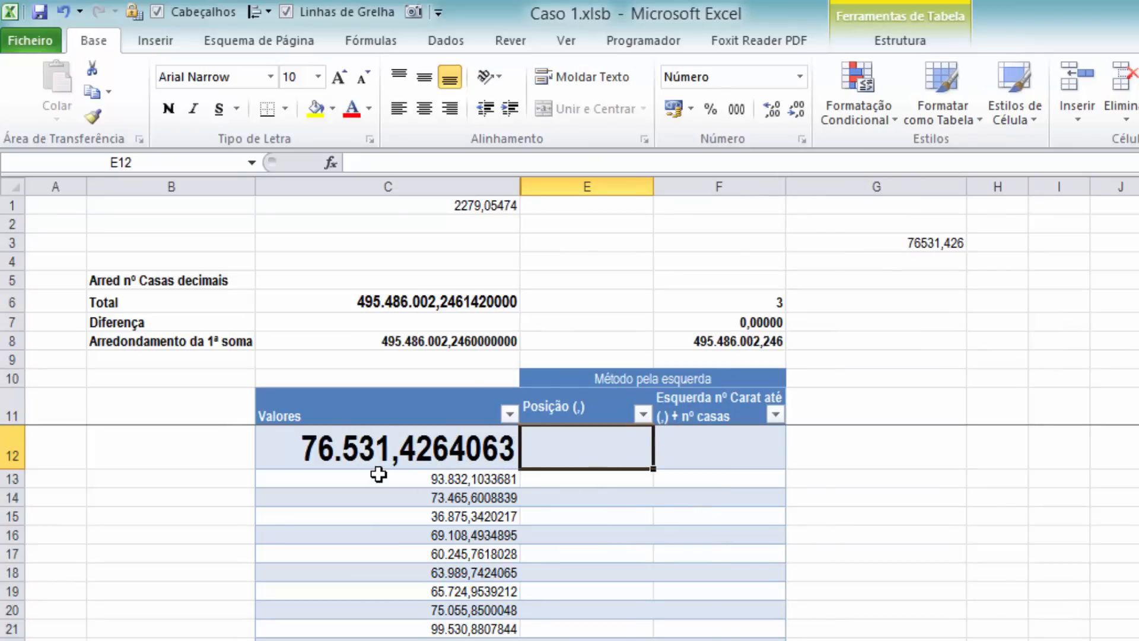
{"action": "key", "text": "Delete"}
{"action": "type", "text": "="}
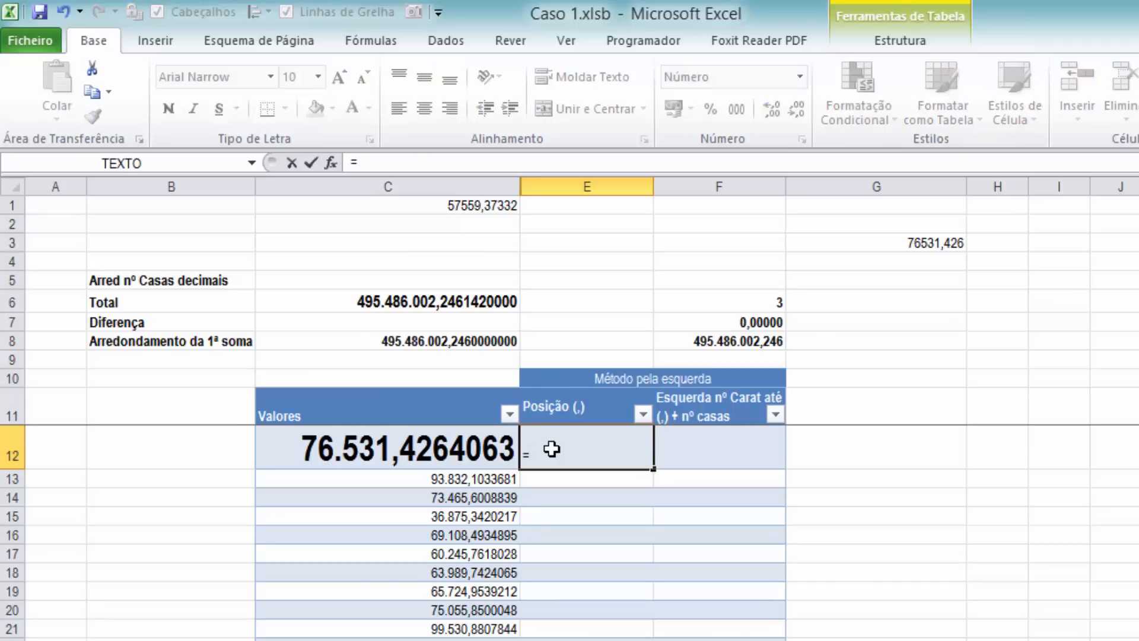
{"action": "type", "text": "procur"}
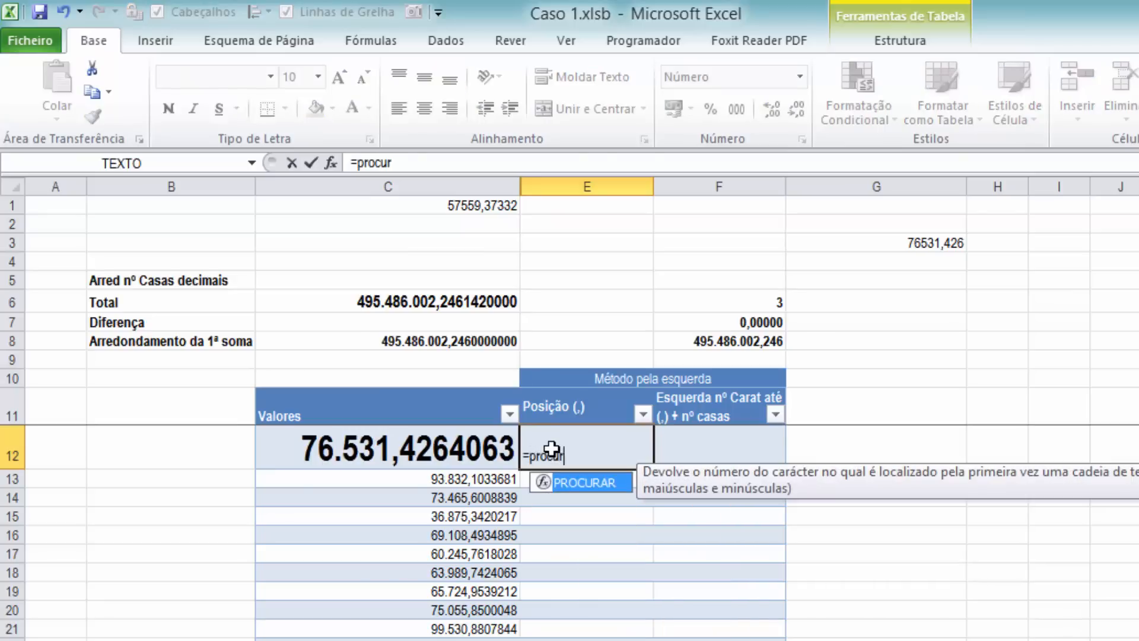
{"action": "type", "text": "ar(\","}
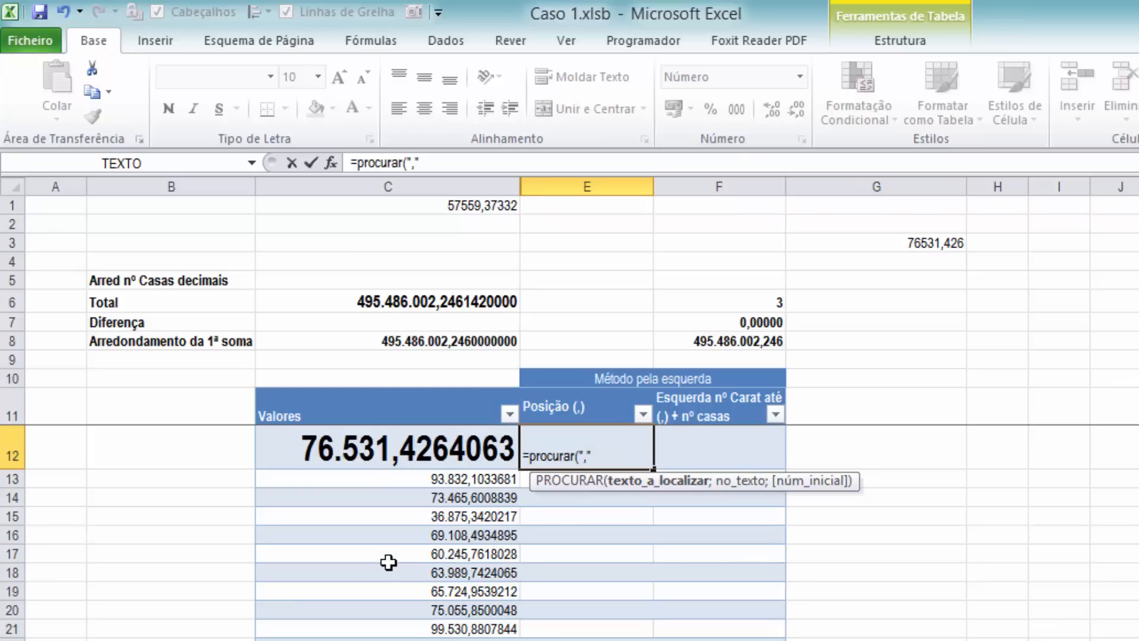
{"action": "type", "text": "\";"}
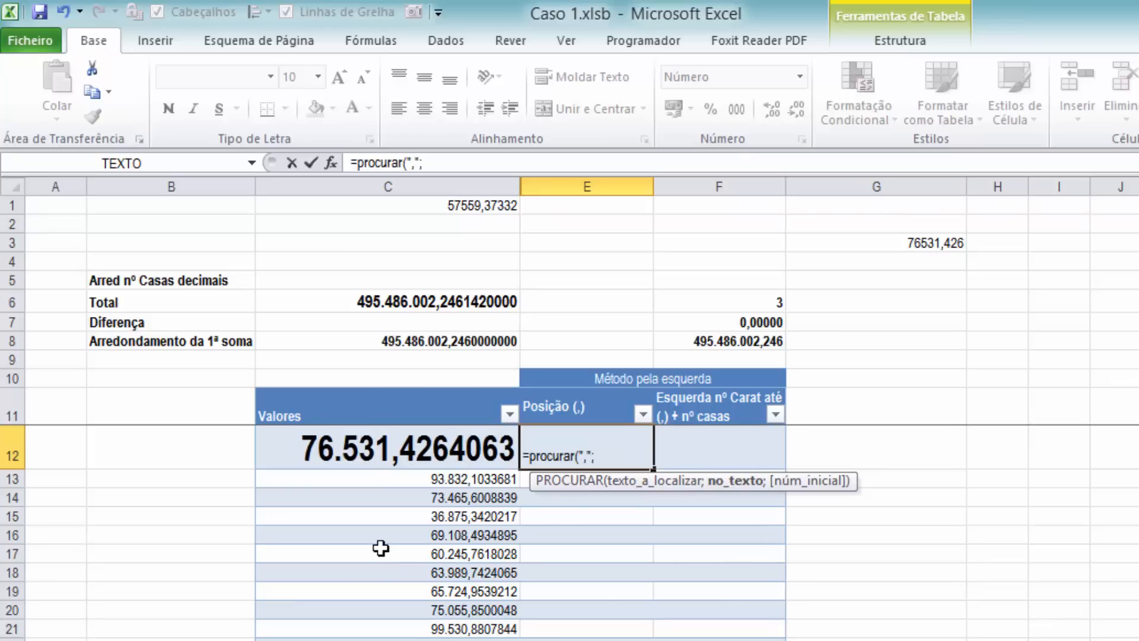
{"action": "left_click", "coordinate": [402, 442]}
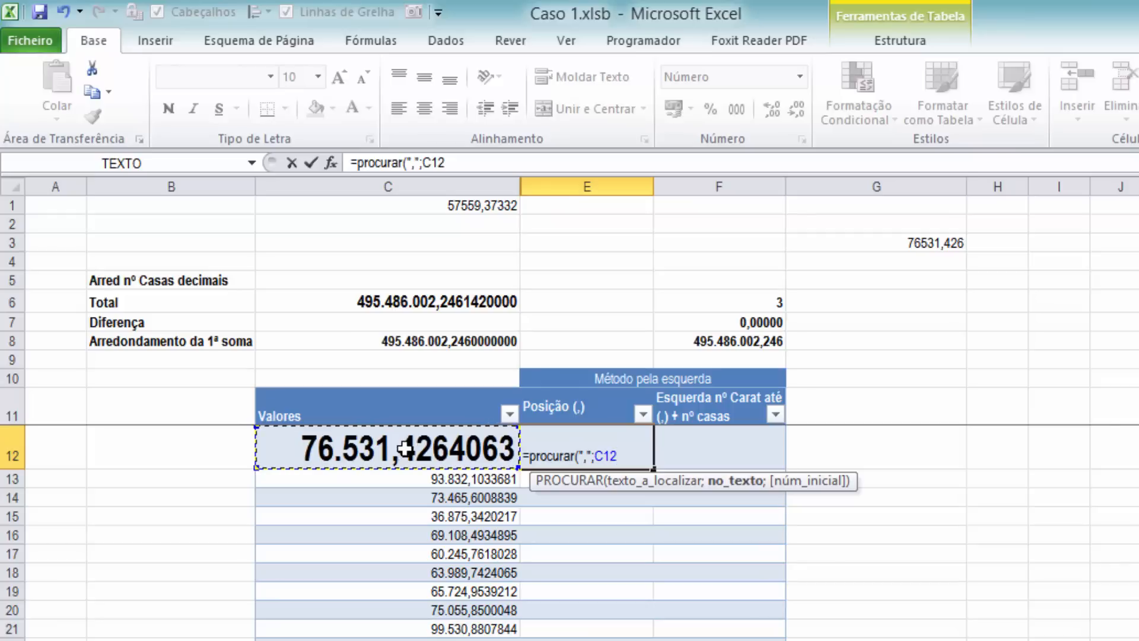
{"action": "type", "text": ";"}
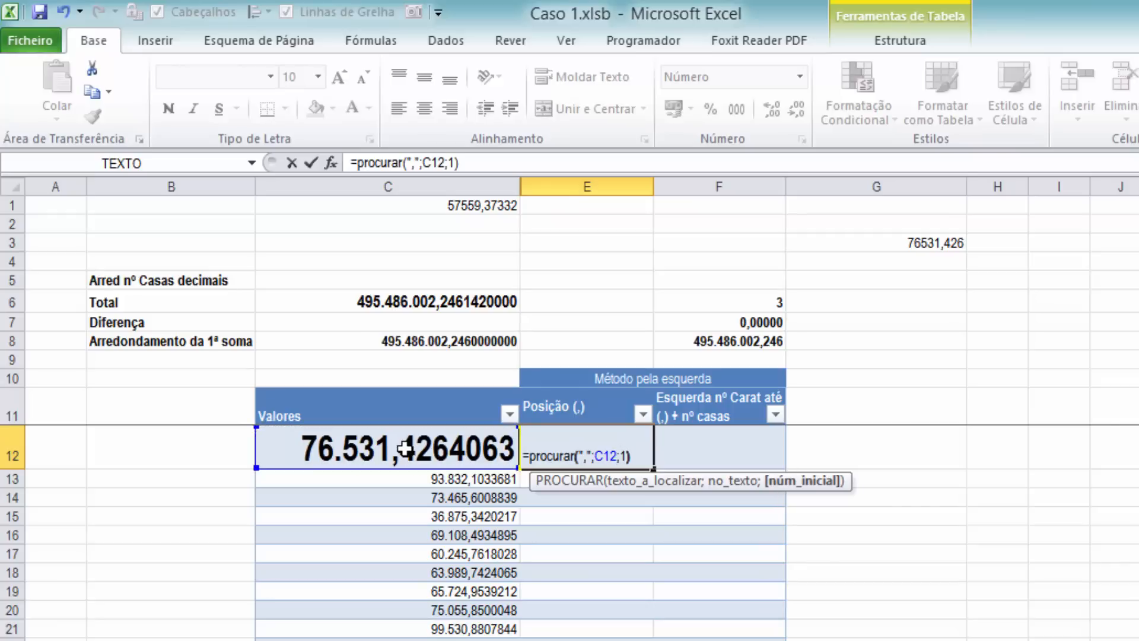
{"action": "type", "text": "1)"}
{"action": "key", "text": "Tab"}
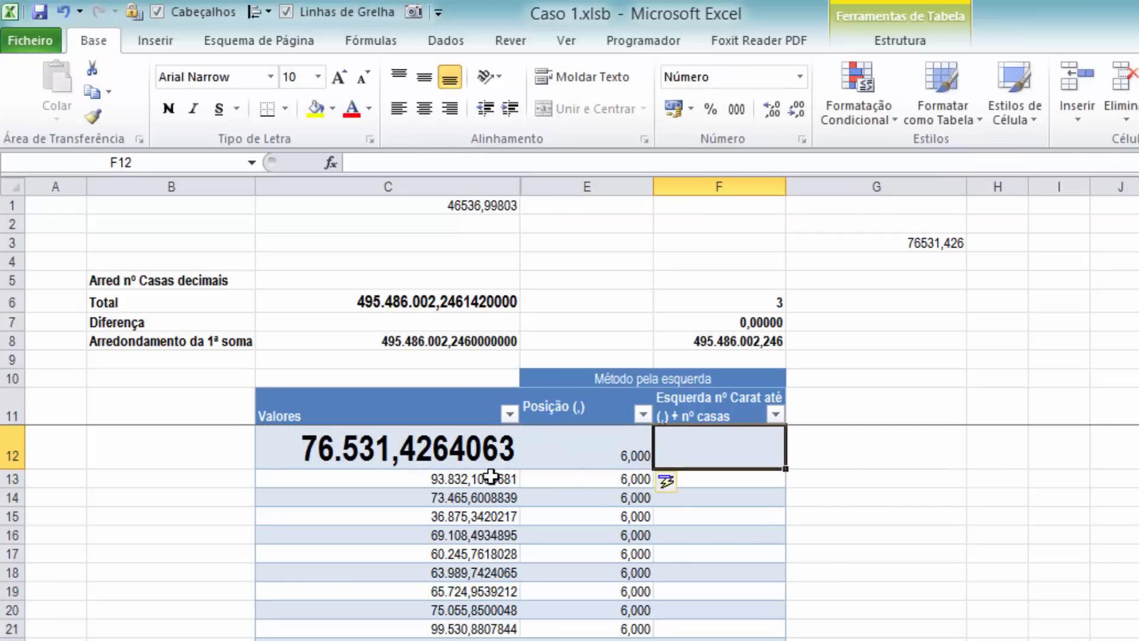
Examine the comma positions down the Posição (,) column, including the formula for the shorter value in row 34
{"action": "scroll", "coordinate": [601, 600], "scroll_direction": "down", "scroll_amount": 9}
{"action": "scroll", "coordinate": [603, 595], "scroll_direction": "up", "scroll_amount": 3}
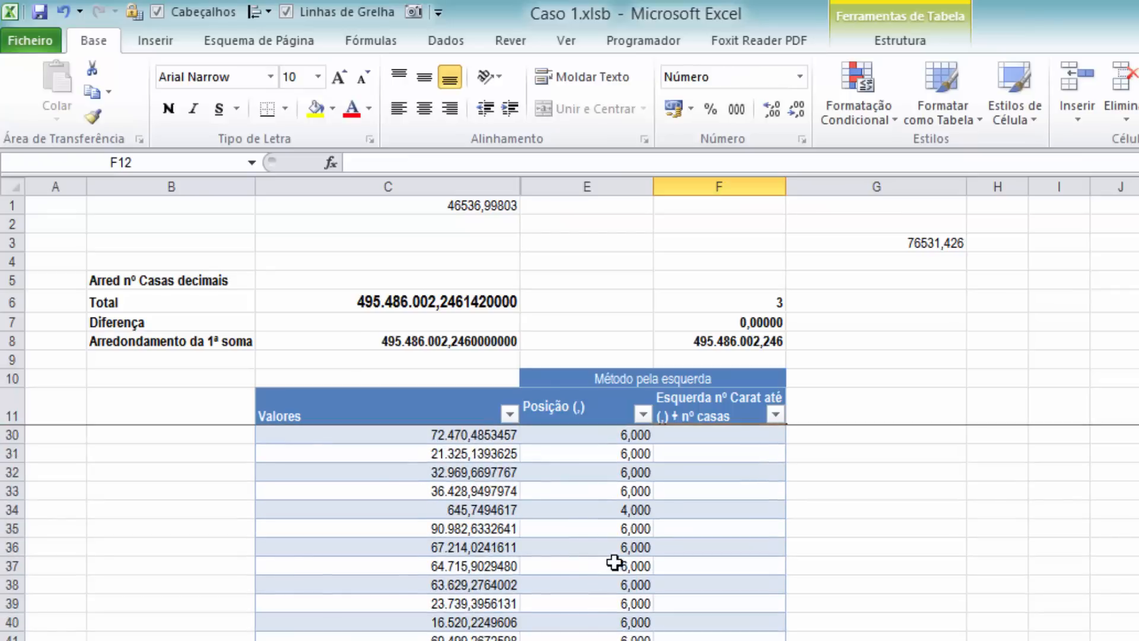
{"action": "left_click", "coordinate": [620, 505]}
{"action": "scroll", "coordinate": [620, 629], "scroll_direction": "down", "scroll_amount": 6}
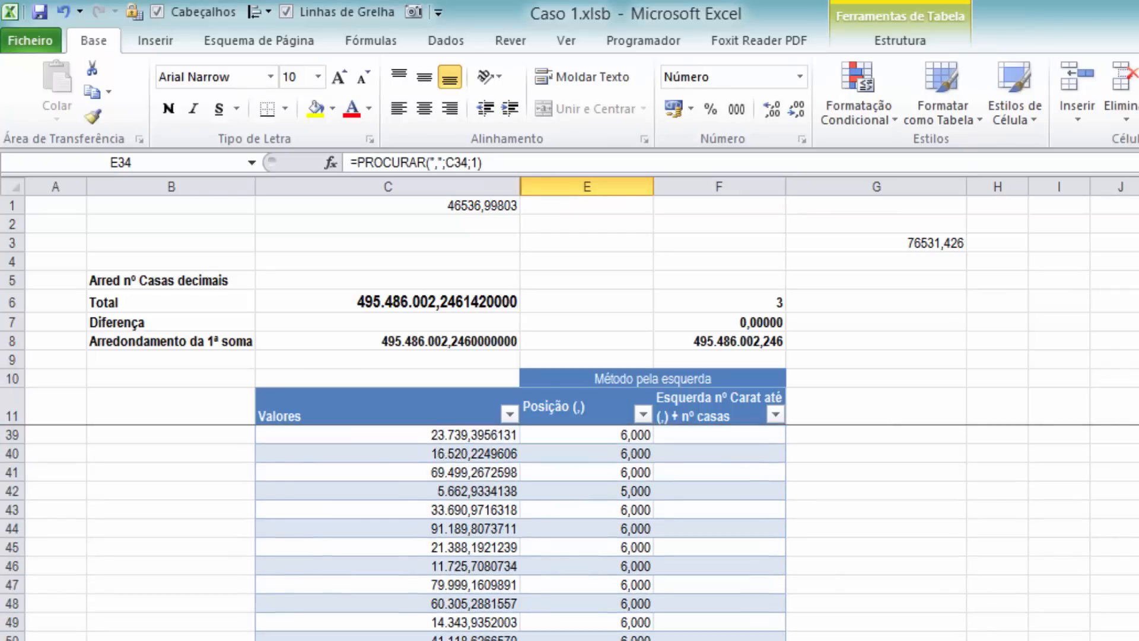
{"action": "scroll", "coordinate": [587, 564], "scroll_direction": "up", "scroll_amount": 11}
{"action": "scroll", "coordinate": [590, 553], "scroll_direction": "up", "scroll_amount": 1}
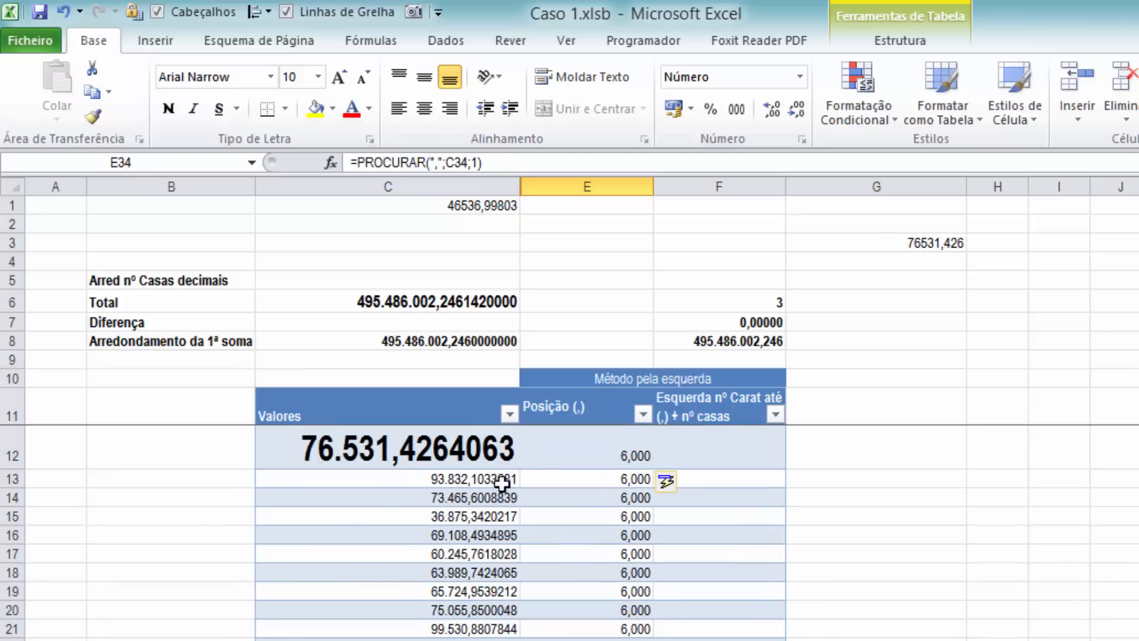
{"action": "left_click", "coordinate": [621, 463]}
Enter =ESQUERDA(C12;E12+3) in cell F12 to cut each value to three characters after the comma
{"action": "left_click", "coordinate": [703, 437]}
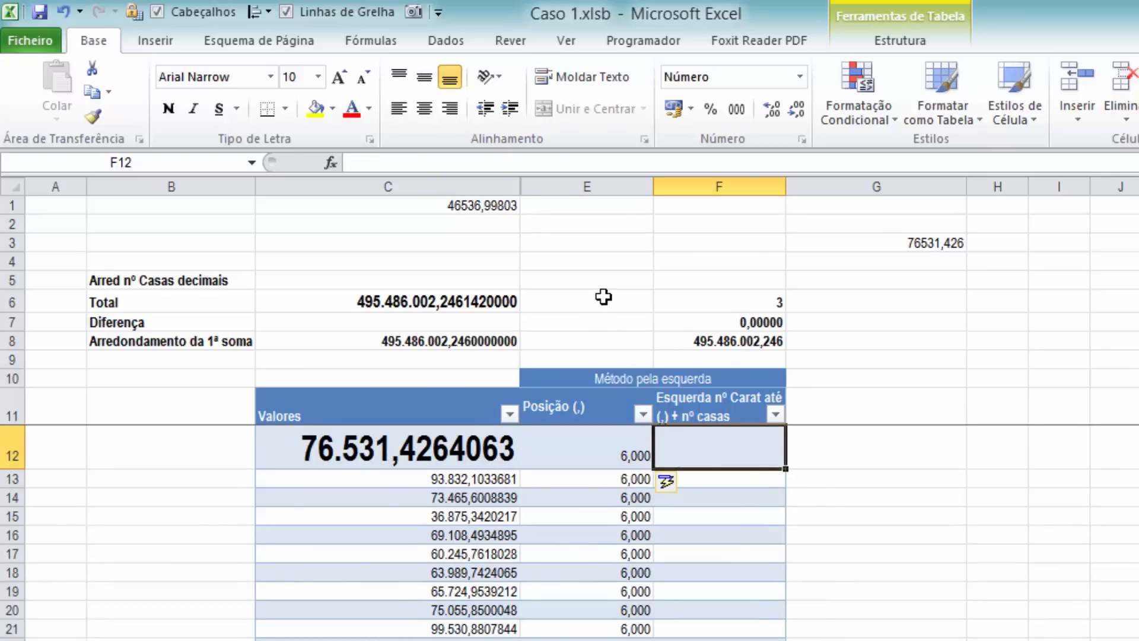
{"action": "type", "text": "Esqu"}
{"action": "key", "text": "BackSpace"}
{"action": "key", "text": "BackSpace"}
{"action": "key", "text": "BackSpace"}
{"action": "key", "text": "BackSpace"}
{"action": "type", "text": "=Es"}
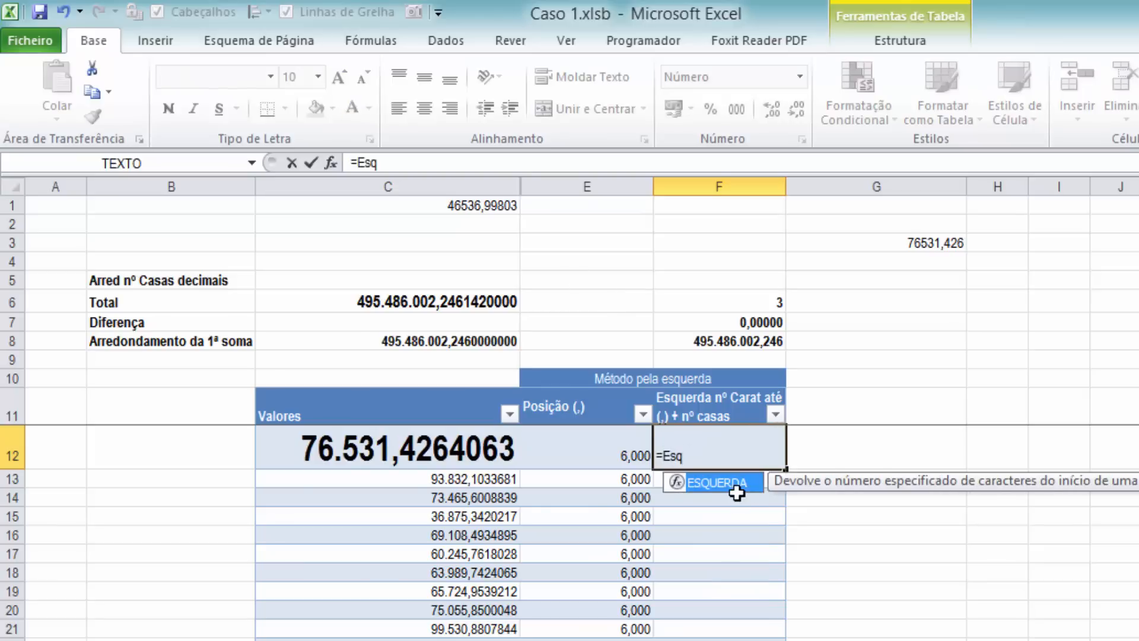
{"action": "double_click", "coordinate": [735, 482]}
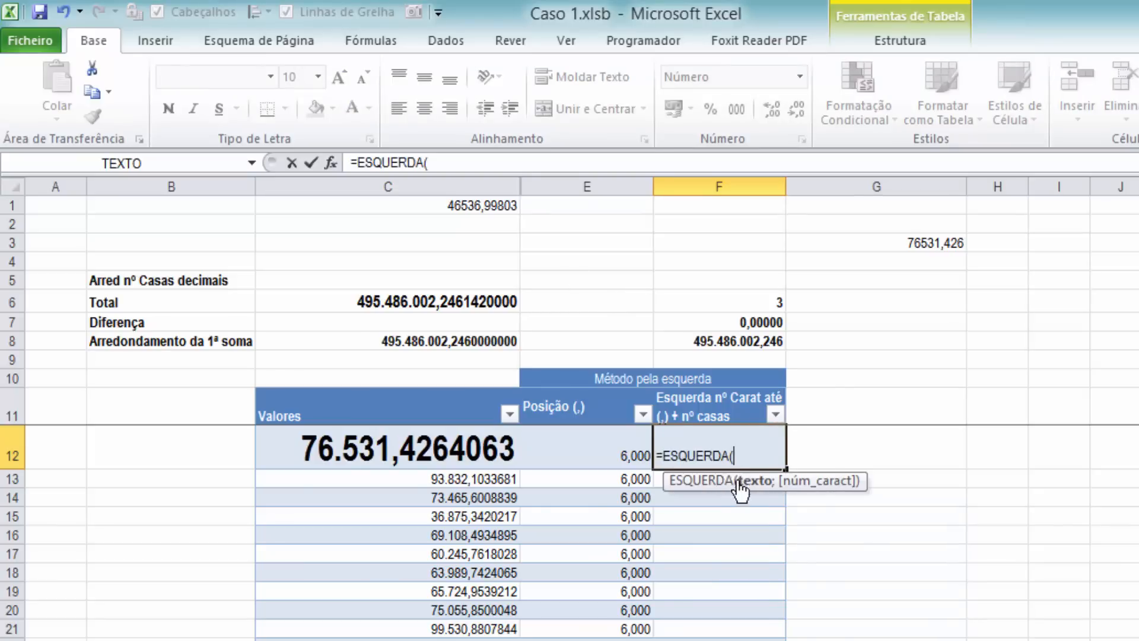
{"action": "left_click", "coordinate": [426, 447]}
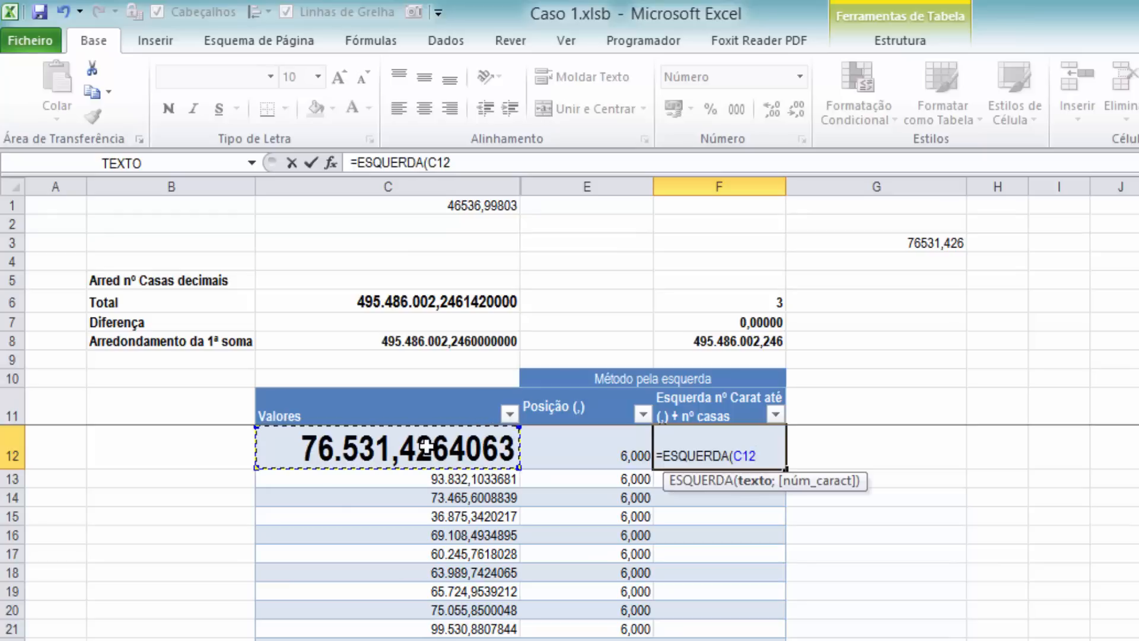
{"action": "type", "text": ";"}
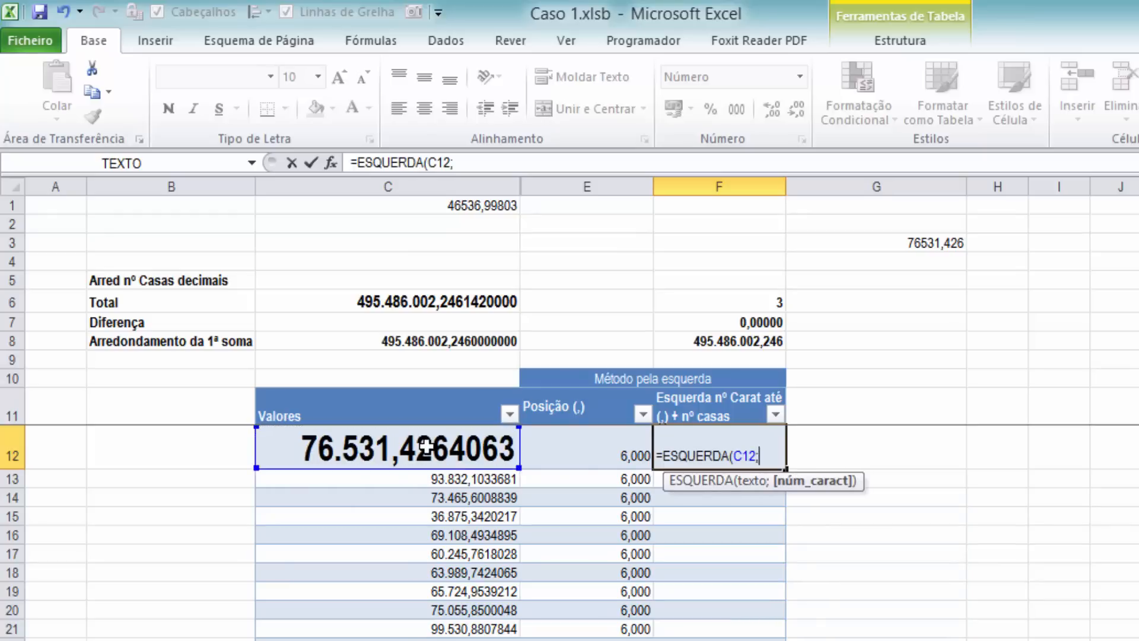
{"action": "left_click", "coordinate": [565, 457]}
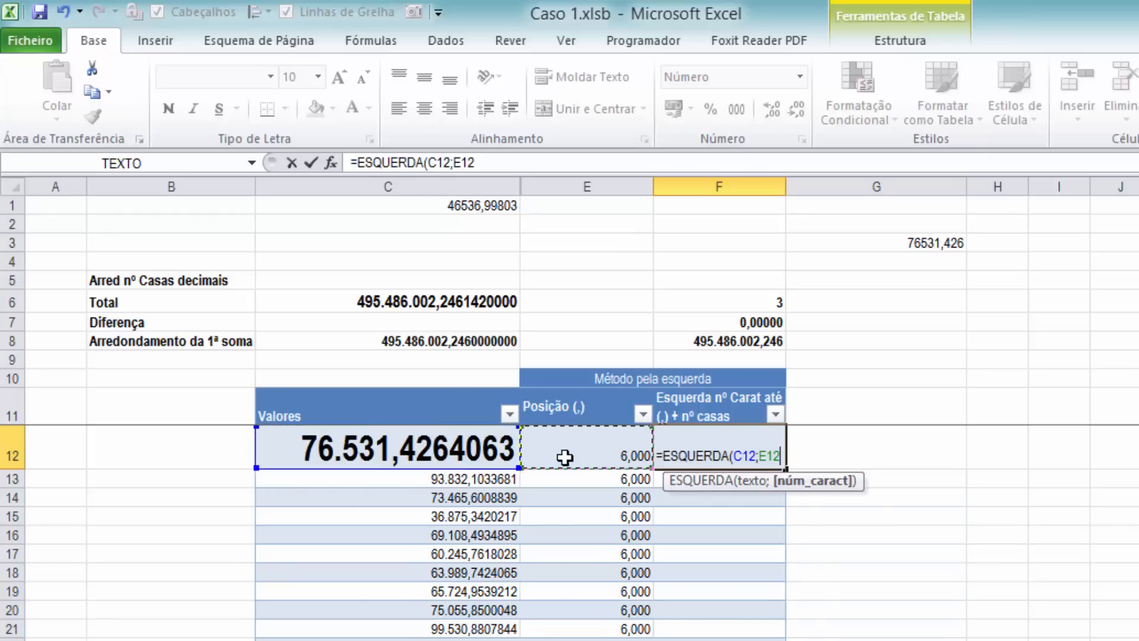
{"action": "type", "text": "+"}
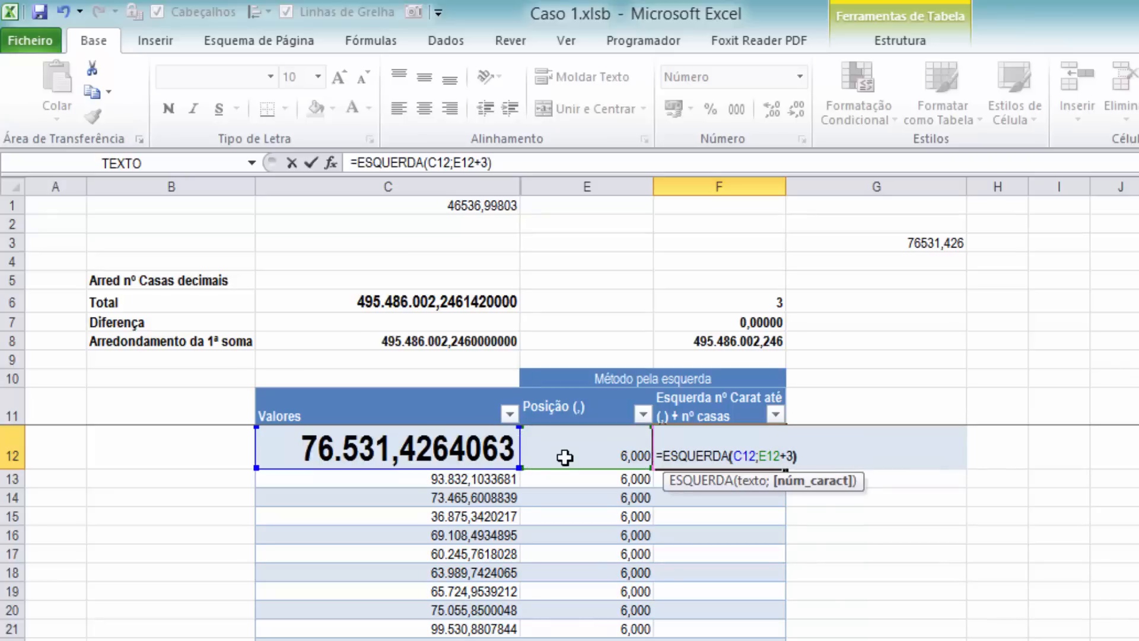
{"action": "type", "text": "3)"}
{"action": "key", "text": "Return"}
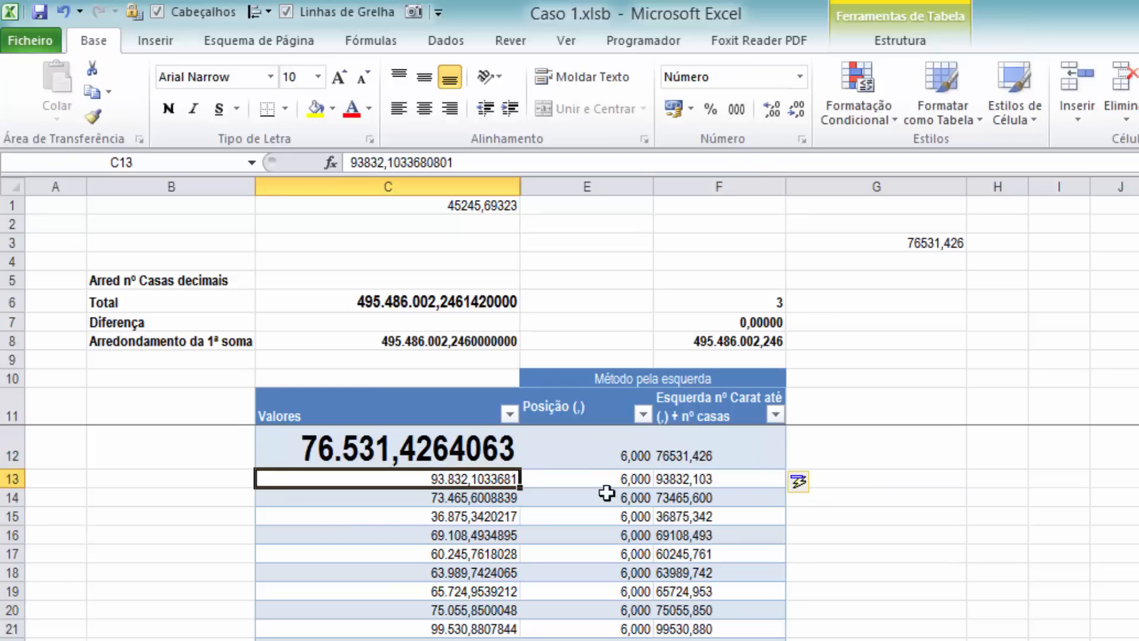
Compare the cut results in column F with the original Valores and comma positions in rows 12 and 17
{"action": "left_click", "coordinate": [659, 455]}
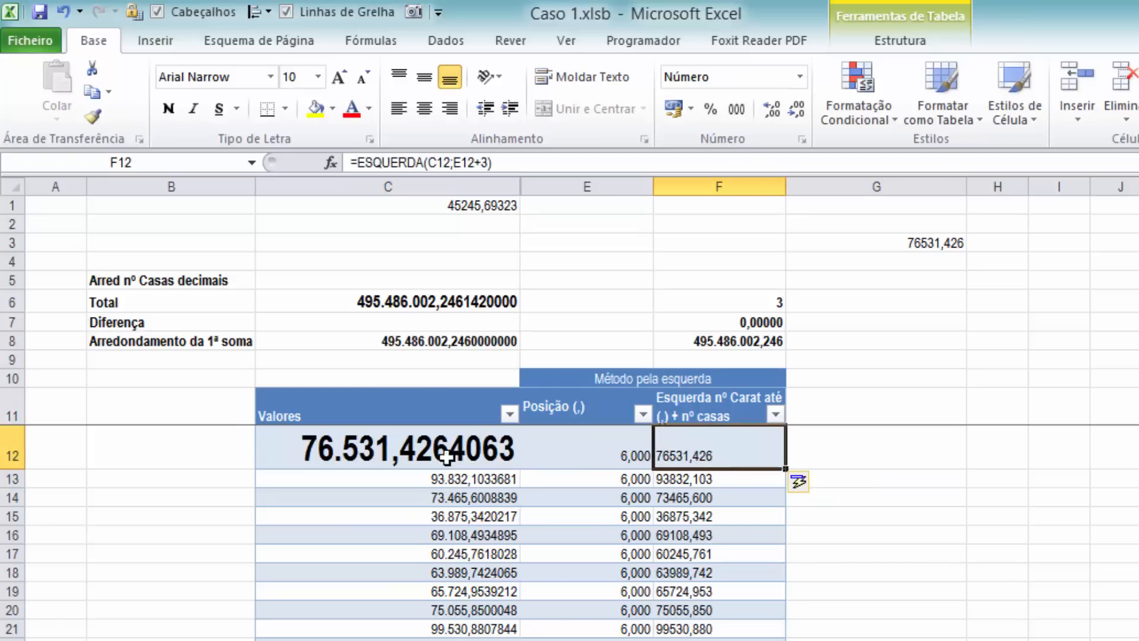
{"action": "left_click", "coordinate": [380, 450]}
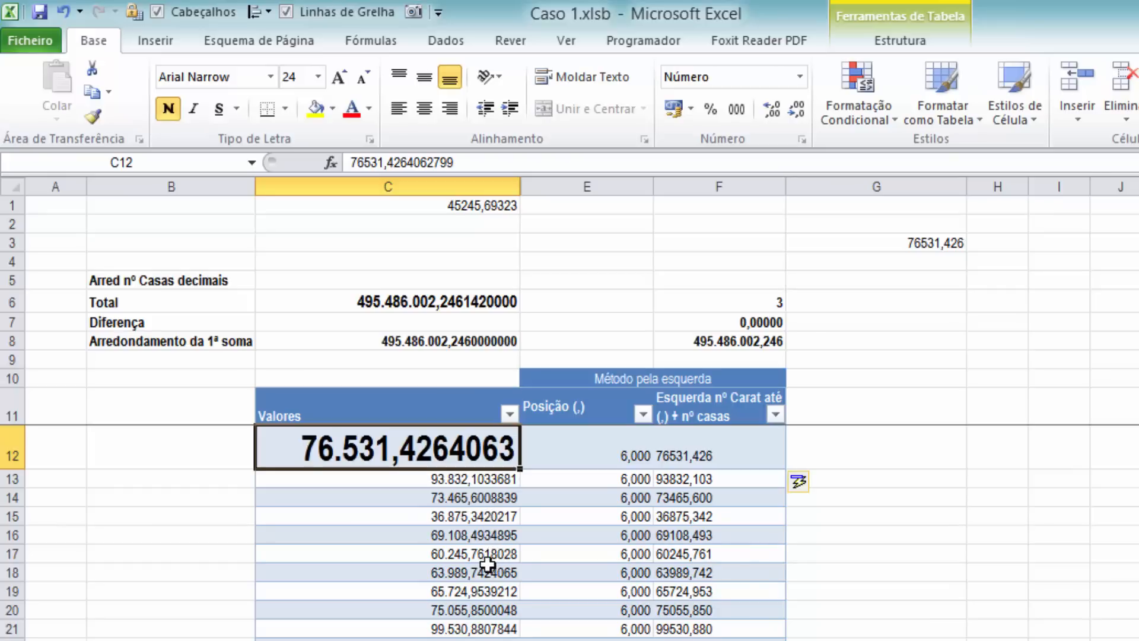
{"action": "left_click", "coordinate": [701, 558]}
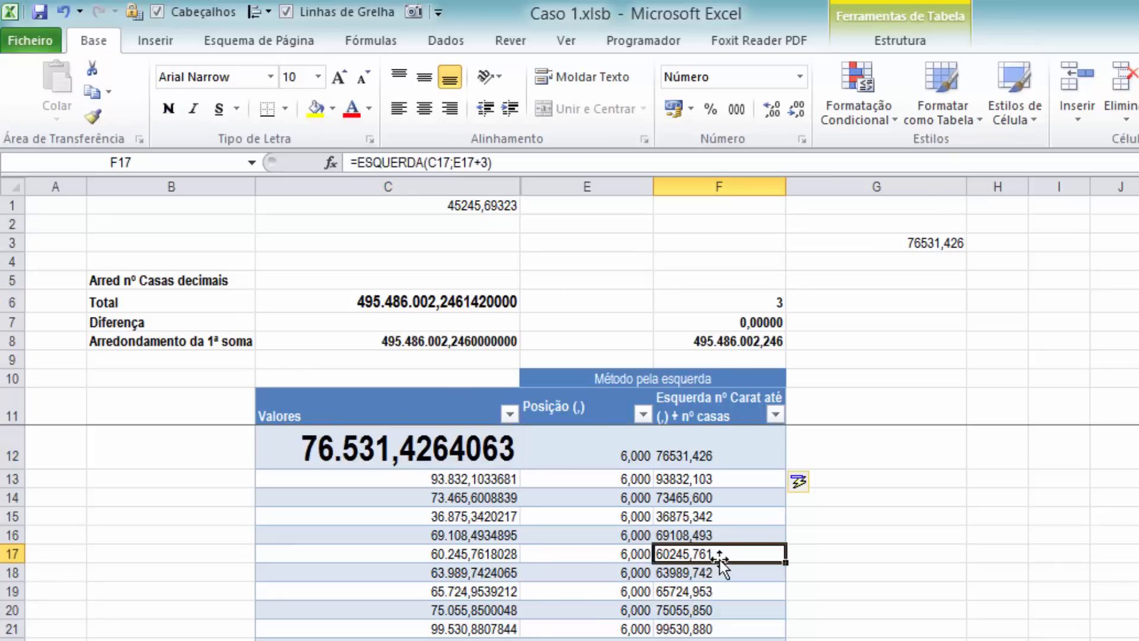
{"action": "left_click", "coordinate": [509, 557]}
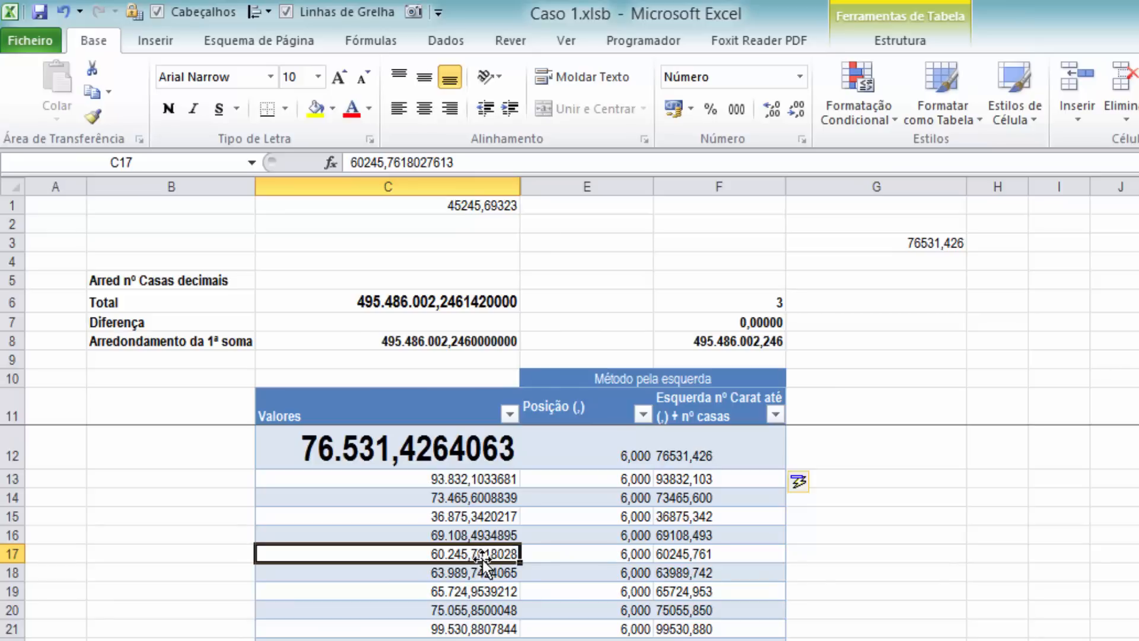
{"action": "left_click", "coordinate": [651, 555]}
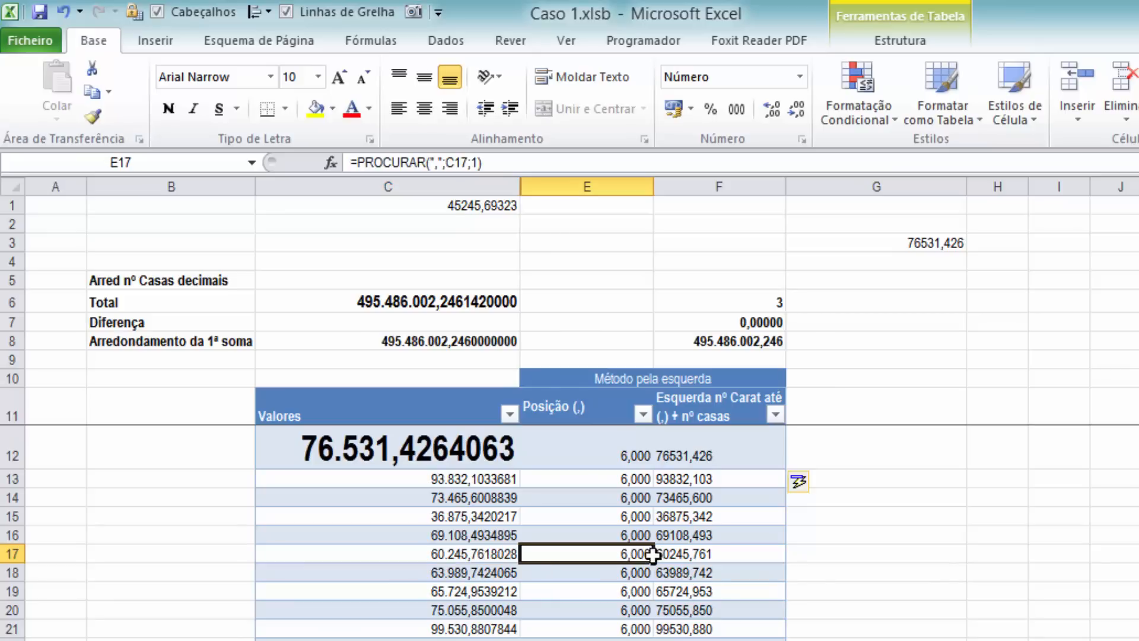
{"action": "left_click", "coordinate": [682, 554]}
Check the range summed by the ARRED formula in F7 and display that cell with four decimal places
{"action": "left_click", "coordinate": [695, 319]}
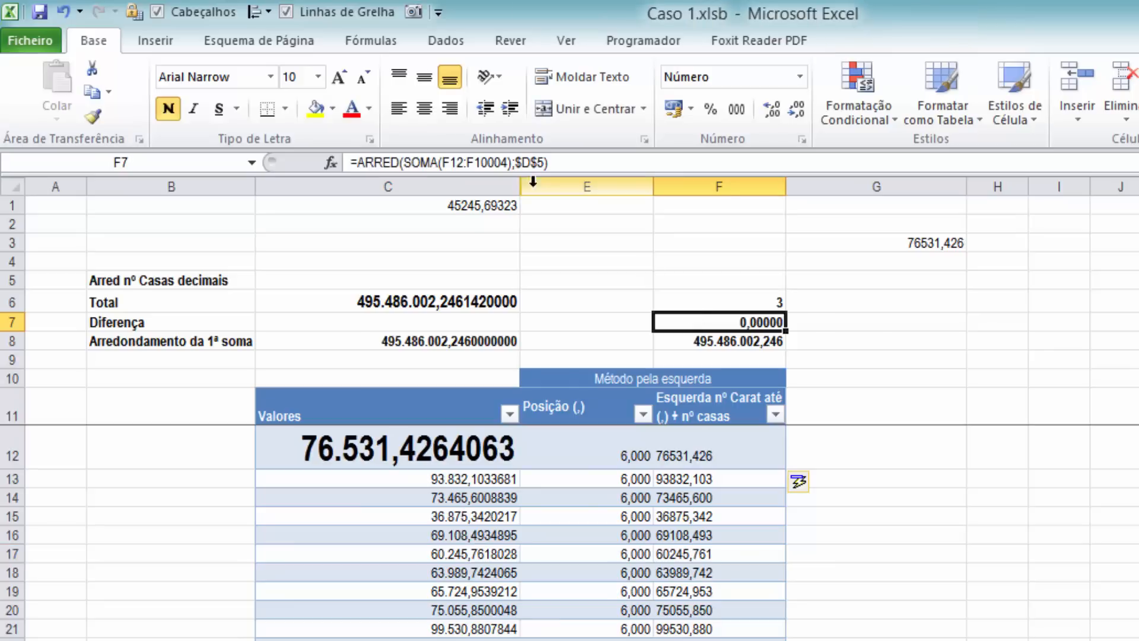
{"action": "left_click", "coordinate": [461, 163]}
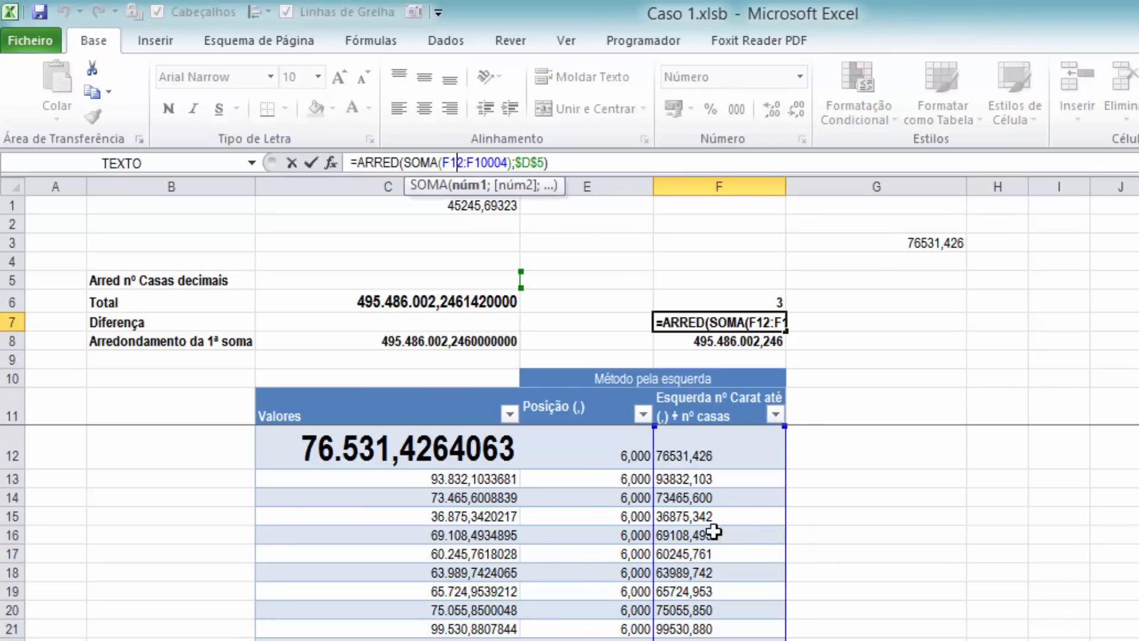
{"action": "key", "text": "ctrl+Return"}
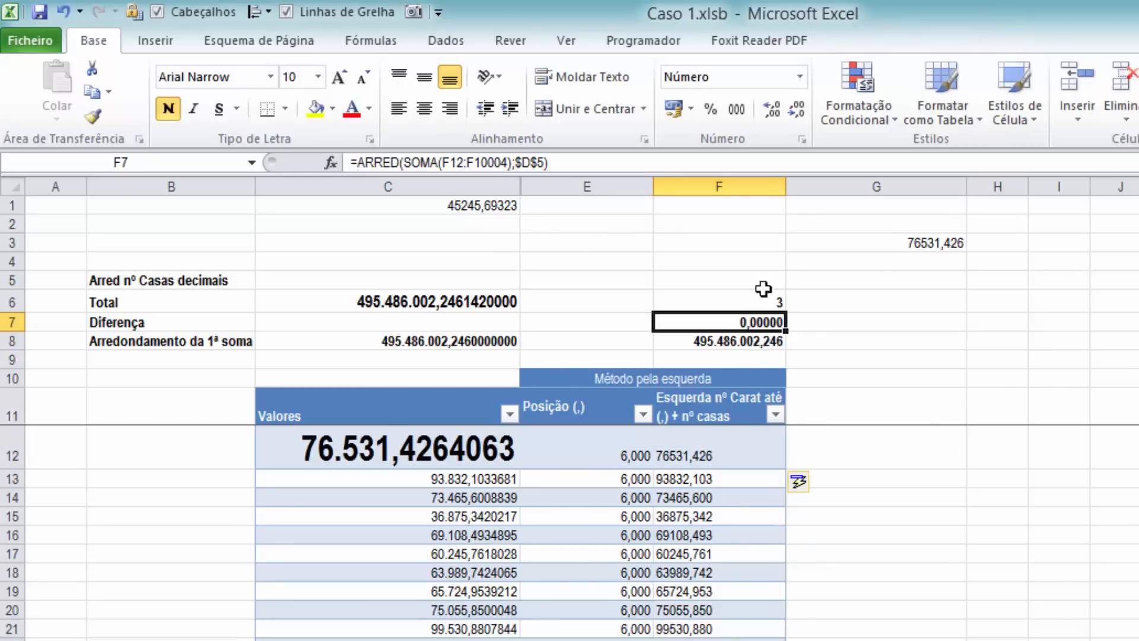
{"action": "left_click", "coordinate": [766, 113]}
{"action": "left_click", "coordinate": [765, 112]}
Wrap the ESQUERDA formula in F12 in VALOR so that it reads =VALOR(ESQUERDA(C12;E12+3))
{"action": "left_click", "coordinate": [706, 452]}
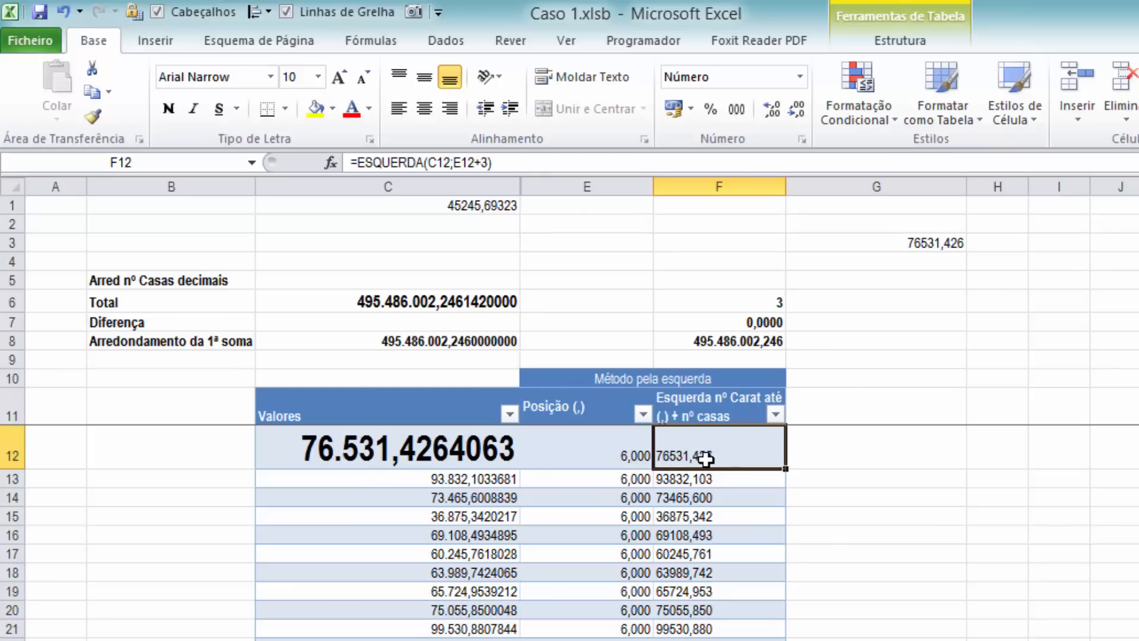
{"action": "left_click", "coordinate": [360, 163]}
{"action": "type", "text": "valo"}
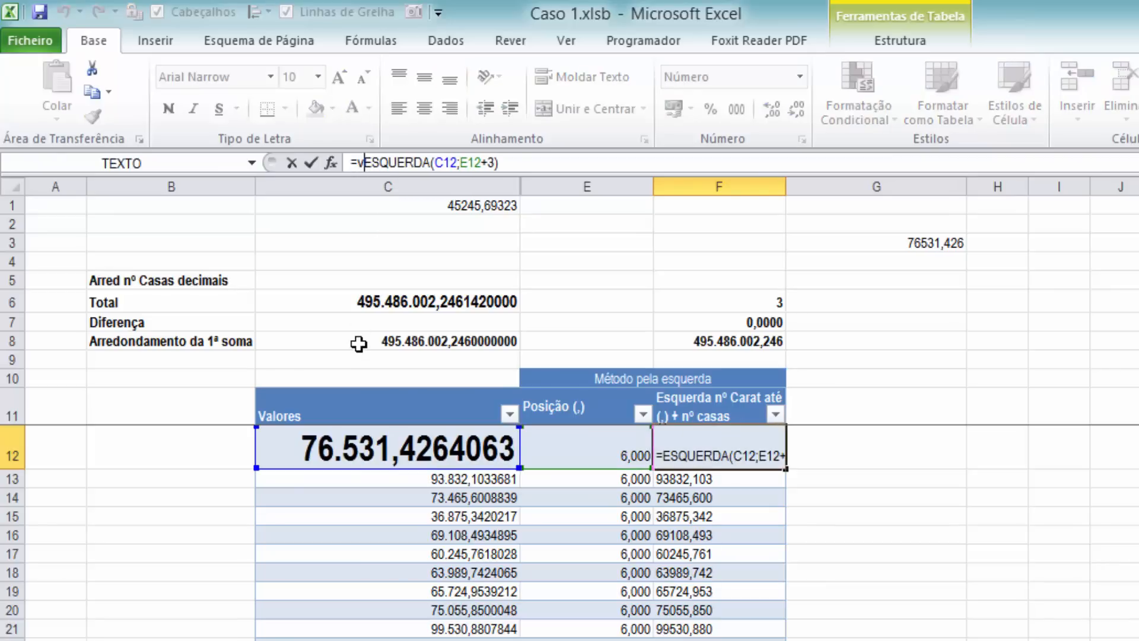
{"action": "type", "text": "r("}
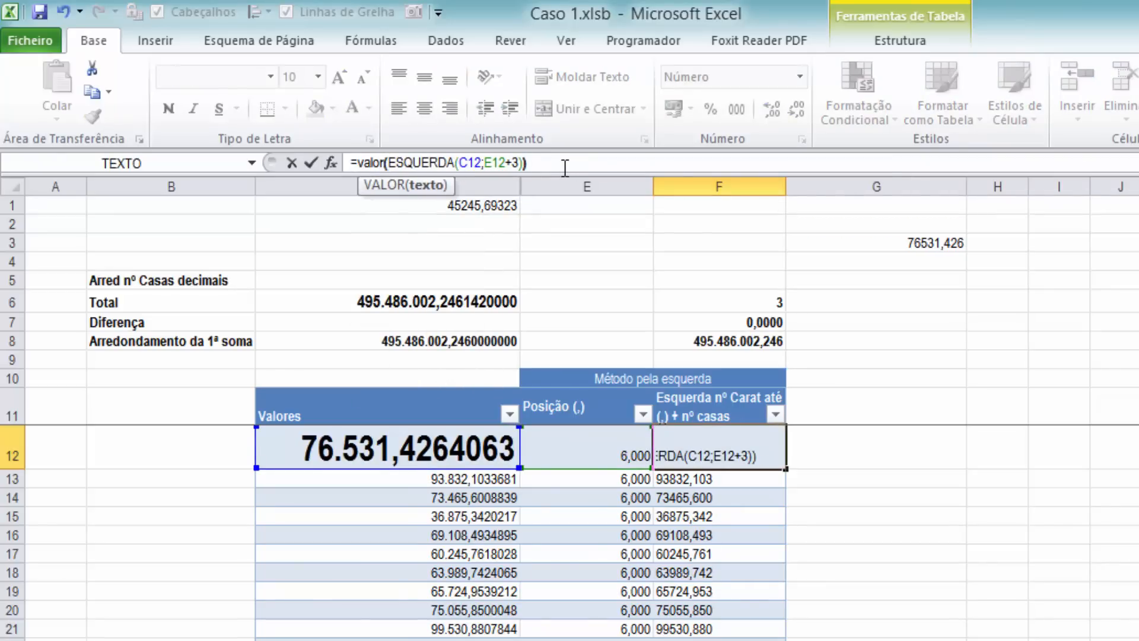
{"action": "key", "text": "Tab"}
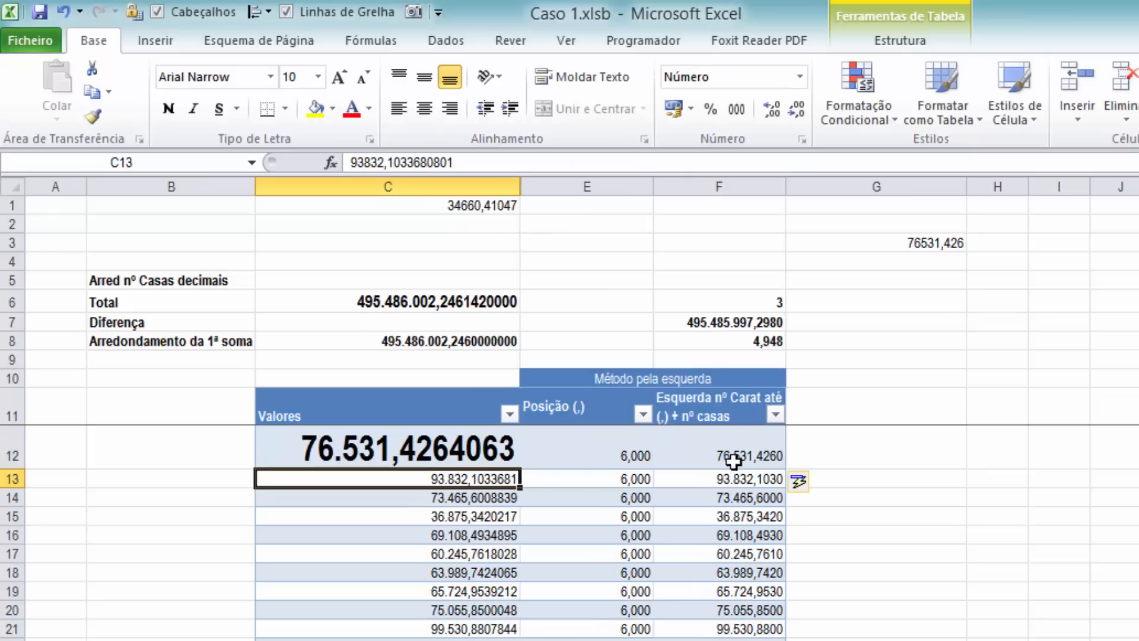
Examine the numeric results of the VALOR formula down column F and return to cell F12
{"action": "left_click_drag", "start_coordinate": [726, 573], "coordinate": [831, 640]}
{"action": "left_click", "coordinate": [695, 600]}
{"action": "scroll", "coordinate": [767, 454], "scroll_direction": "up", "scroll_amount": 3}
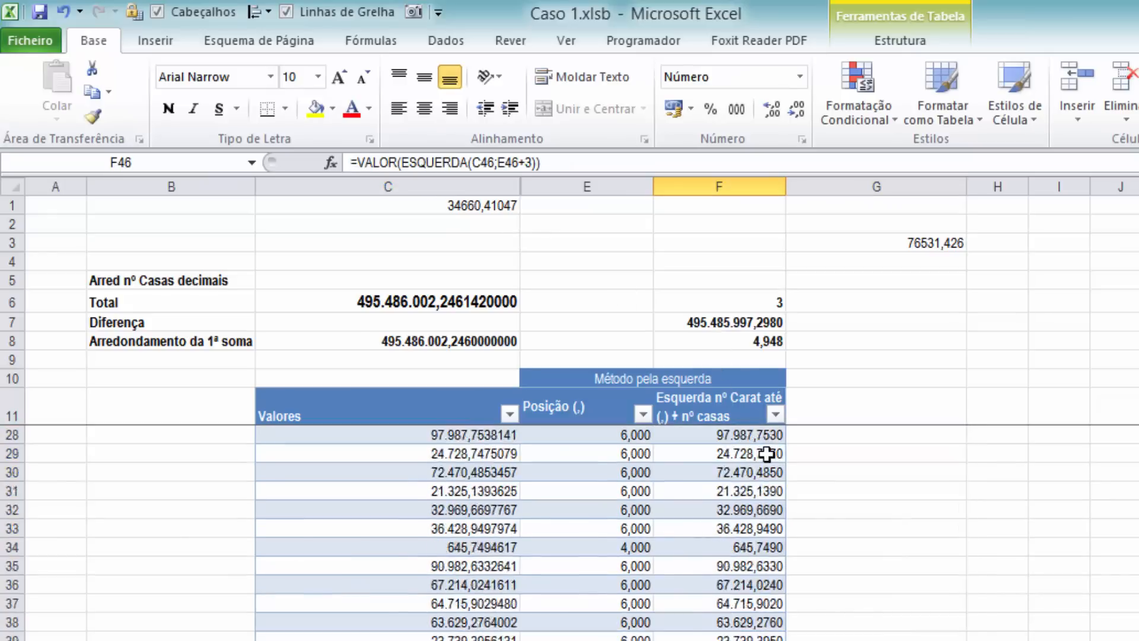
{"action": "scroll", "coordinate": [766, 454], "scroll_direction": "up", "scroll_amount": 5}
{"action": "left_click", "coordinate": [757, 463]}
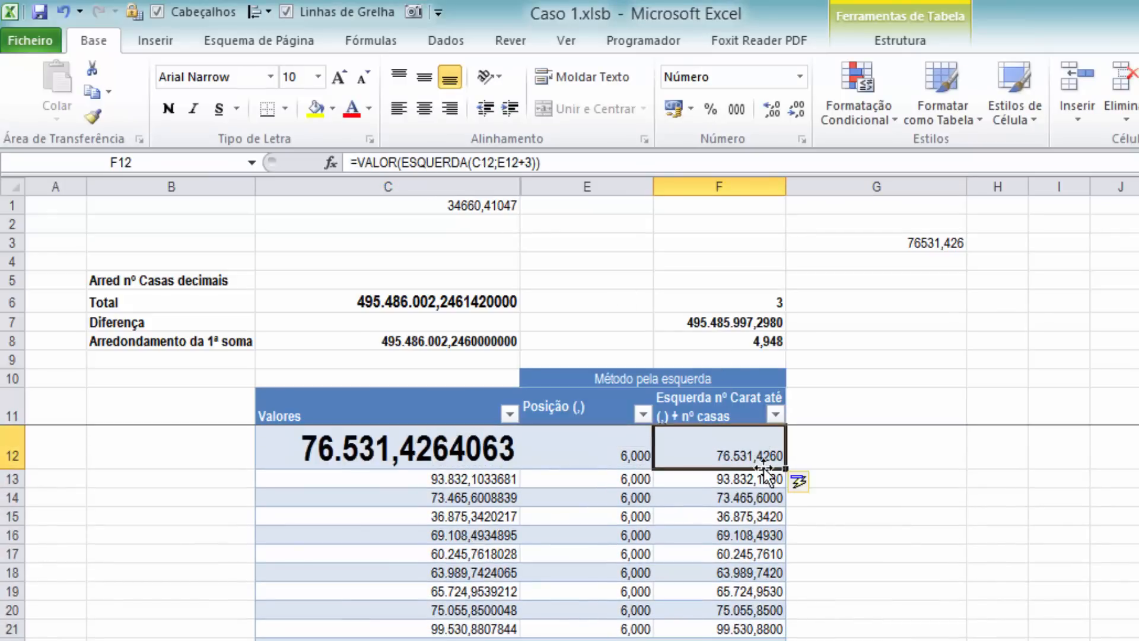
Examine the difference formula in F8 and the ARRED sum in F7 that it subtracts from the total in C6
{"action": "left_click", "coordinate": [734, 344]}
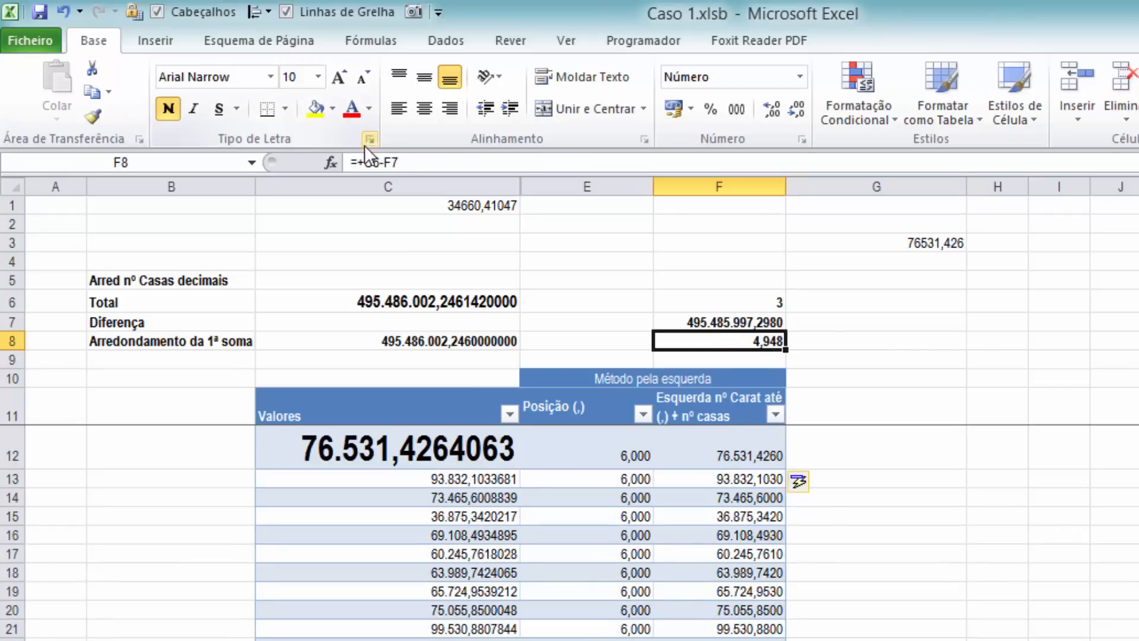
{"action": "key", "text": "F2"}
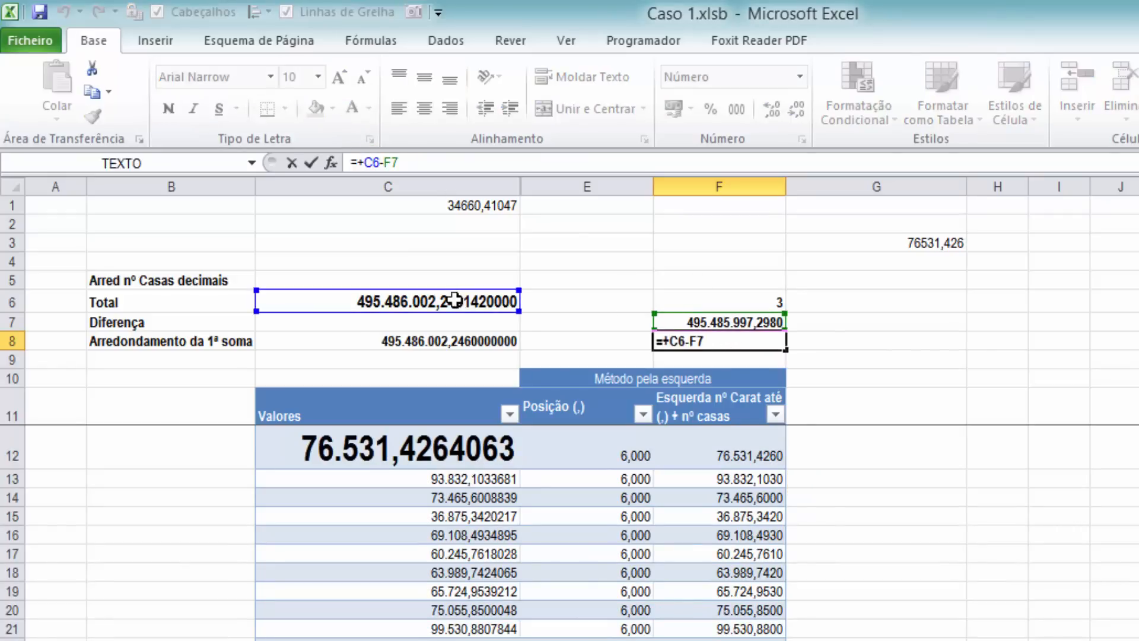
{"action": "key", "text": "Escape"}
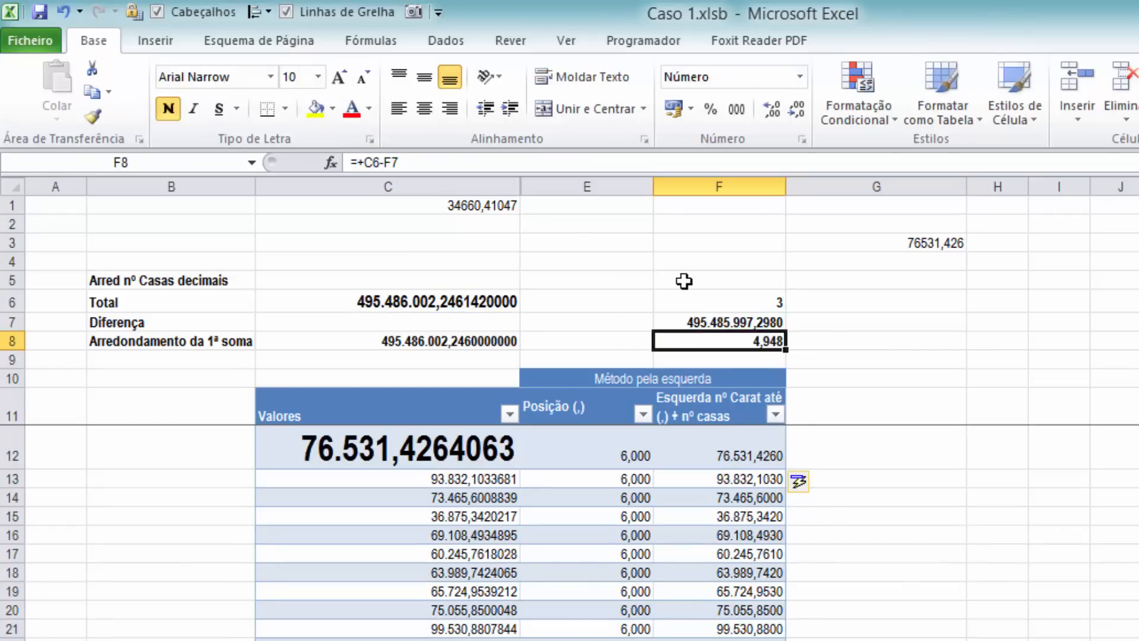
{"action": "left_click", "coordinate": [741, 322]}
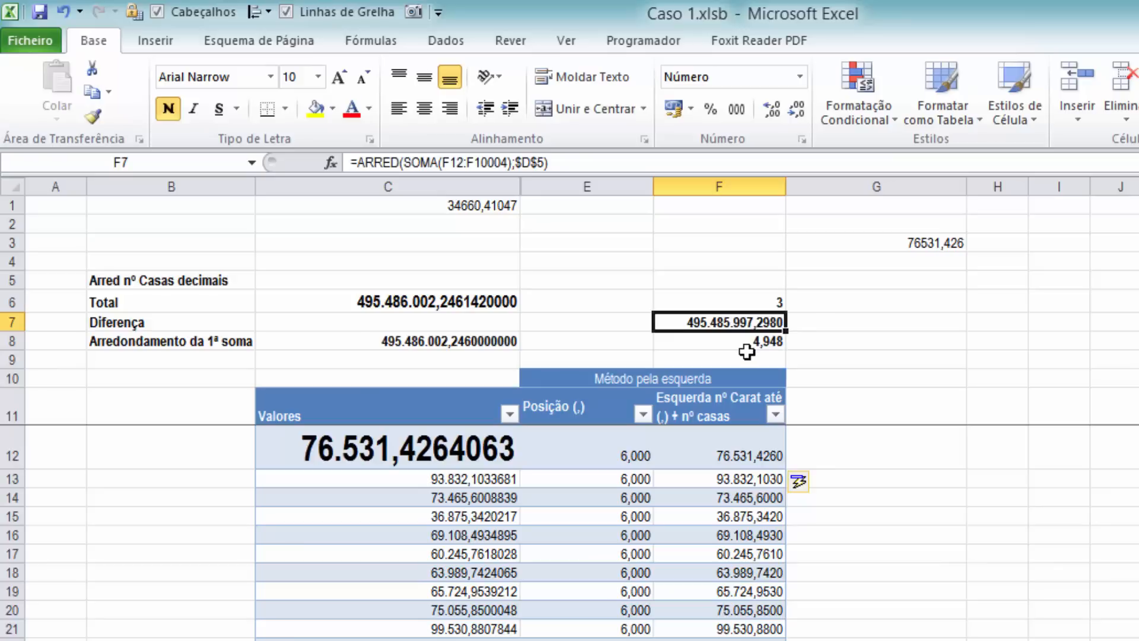
{"action": "left_click", "coordinate": [744, 344]}
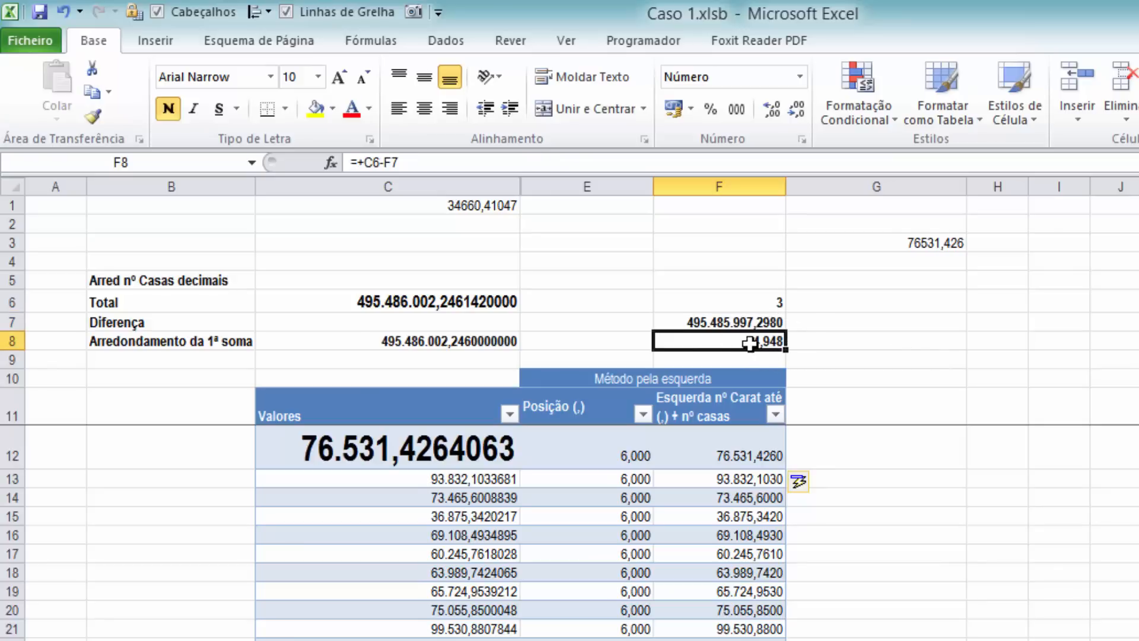
{"action": "left_click", "coordinate": [735, 264]}
{"action": "left_click", "coordinate": [730, 342]}
{"action": "left_click", "coordinate": [734, 321]}
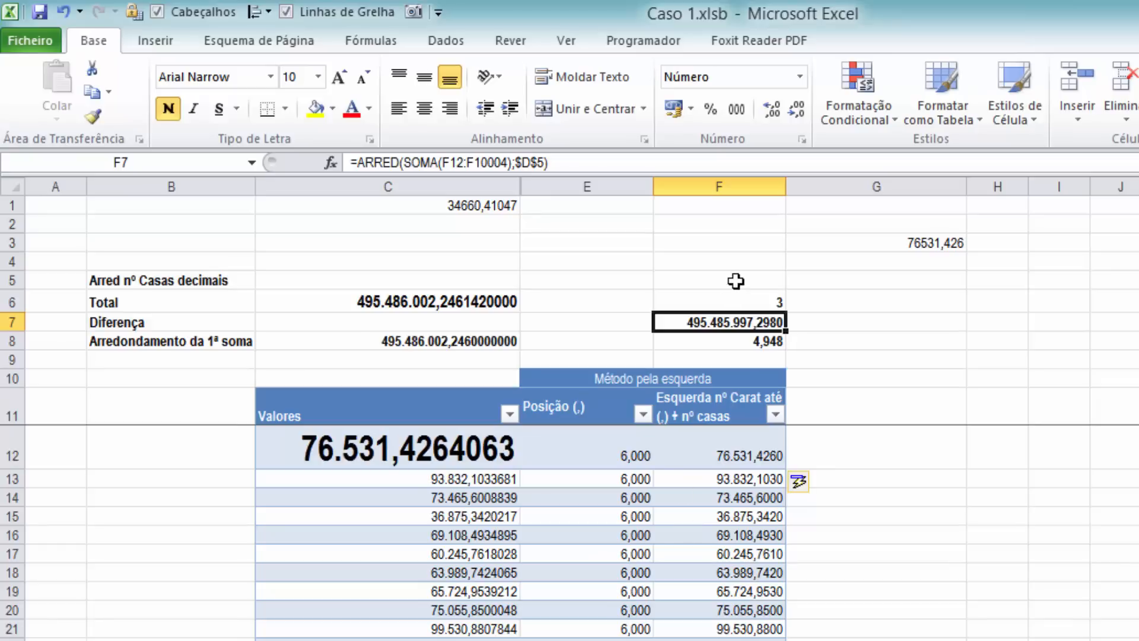
{"action": "left_click", "coordinate": [743, 344]}
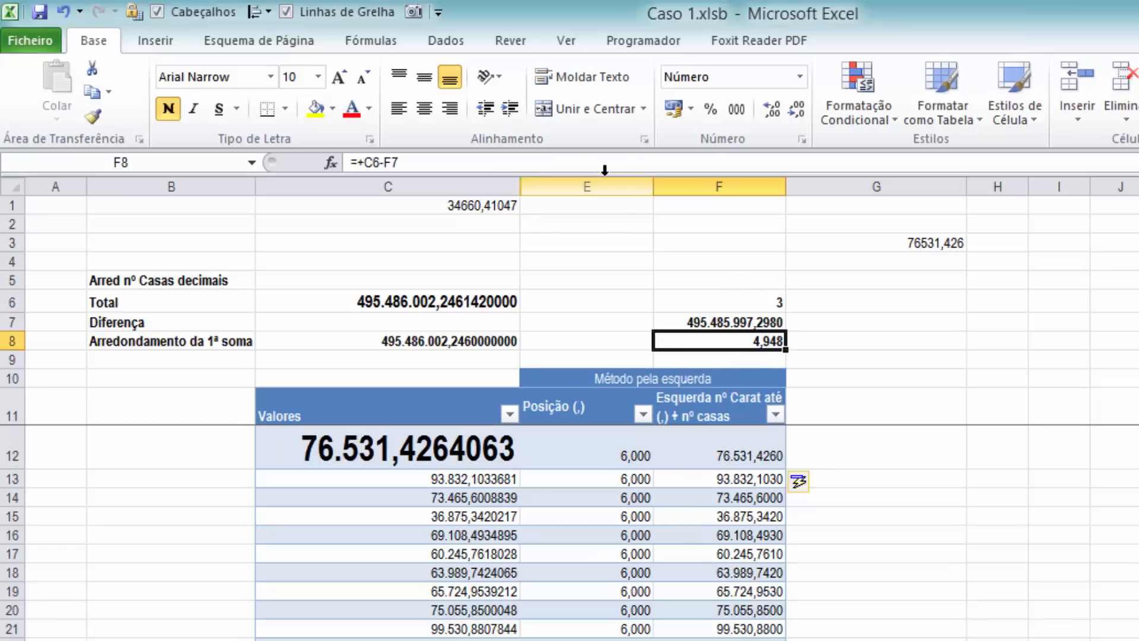
Unhide the Arredondado column D between columns C and E
{"action": "left_click", "coordinate": [511, 180]}
{"action": "left_click_drag", "start_coordinate": [510, 178], "coordinate": [587, 186]}
{"action": "right_click", "coordinate": [552, 216]}
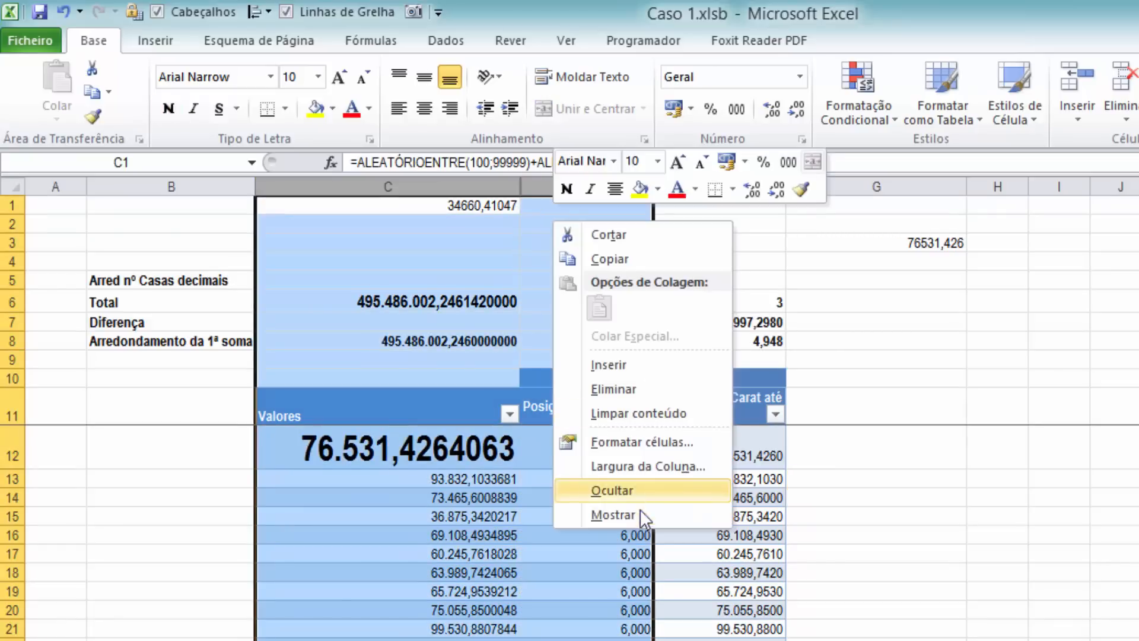
{"action": "left_click", "coordinate": [640, 511]}
Compare the Valores in C12 and C14 with the Arredondado column and check its SOMA total in D6
{"action": "left_click", "coordinate": [419, 455]}
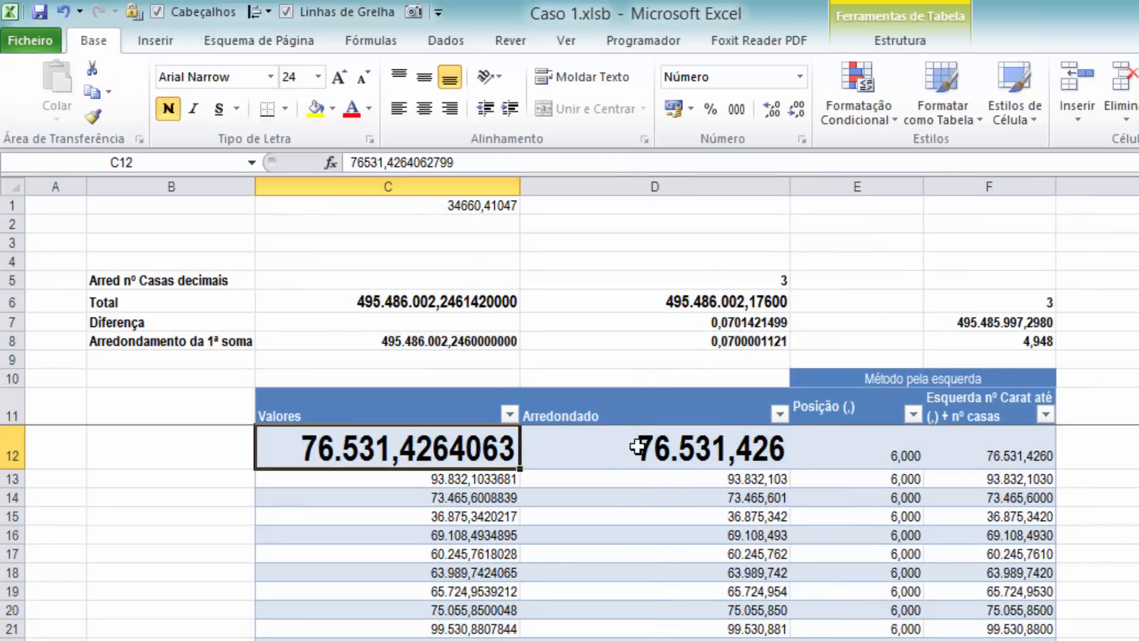
{"action": "left_click", "coordinate": [666, 307]}
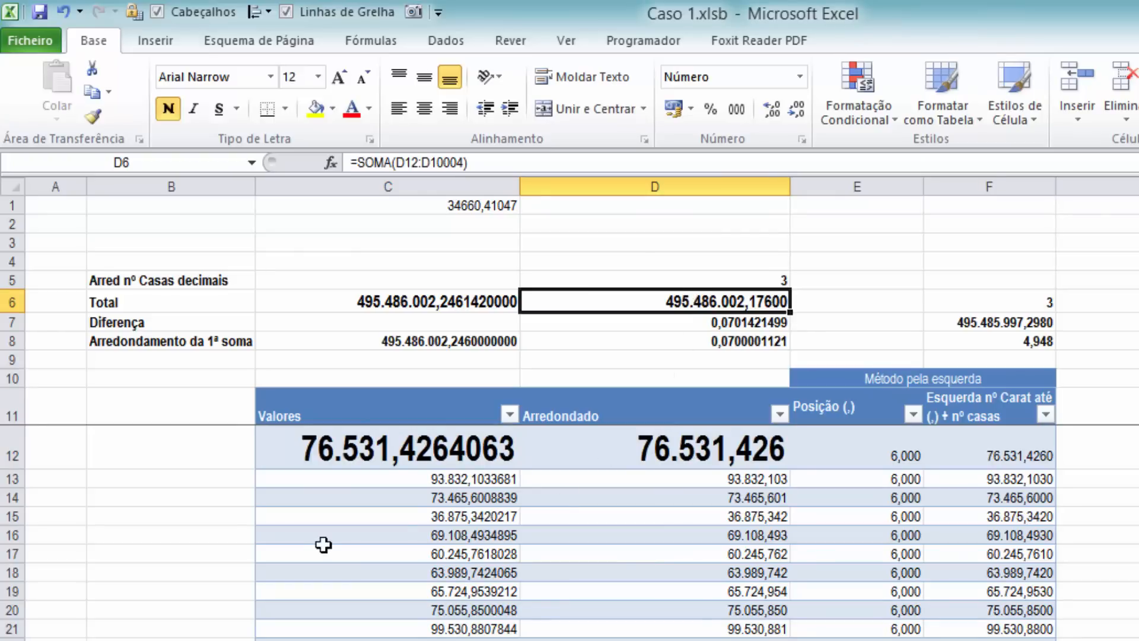
{"action": "left_click", "coordinate": [431, 502]}
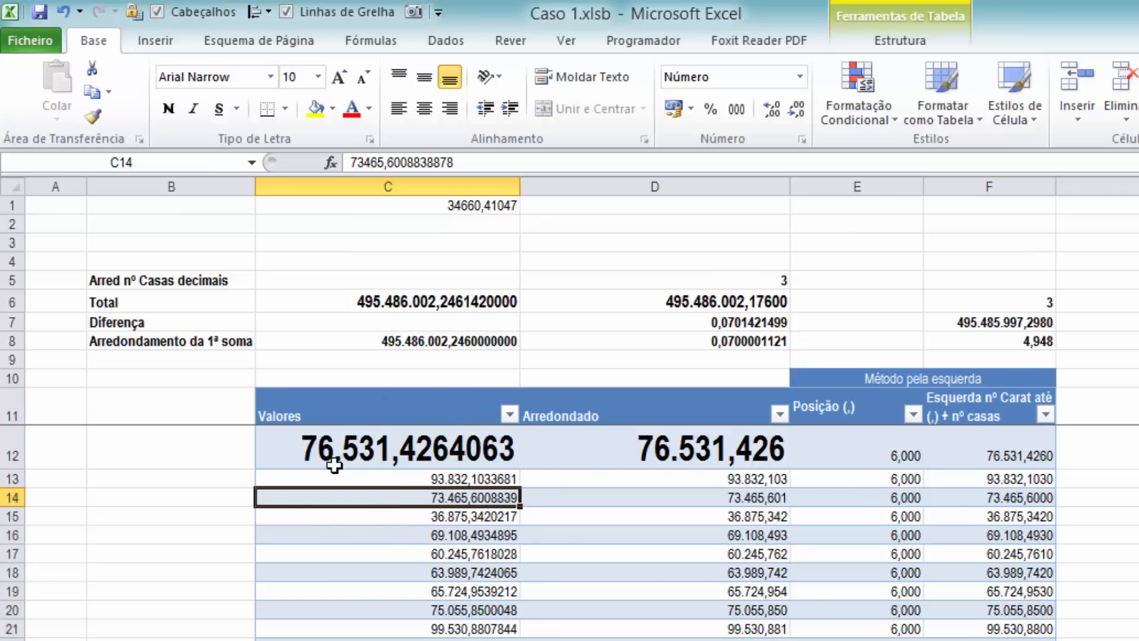
{"action": "left_click", "coordinate": [389, 439]}
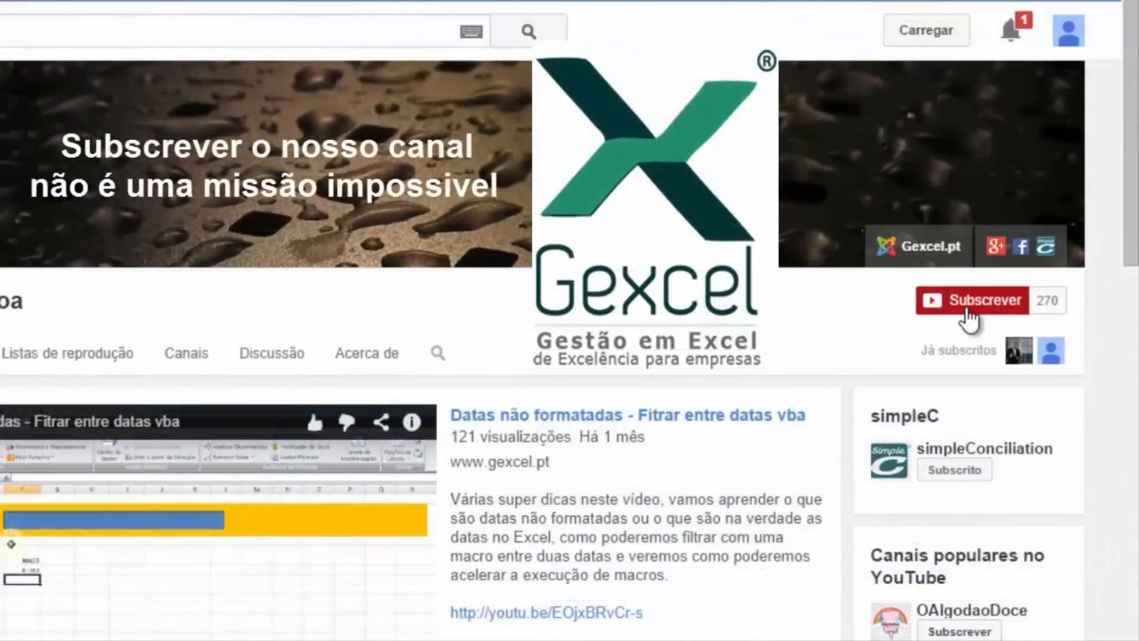
Switch to the Gexcel channel on YouTube, subscribe to it and enable Enviar-me atualizações in the subscription preferences
{"action": "left_click", "coordinate": [968, 321]}
{"action": "left_click", "coordinate": [1057, 302]}
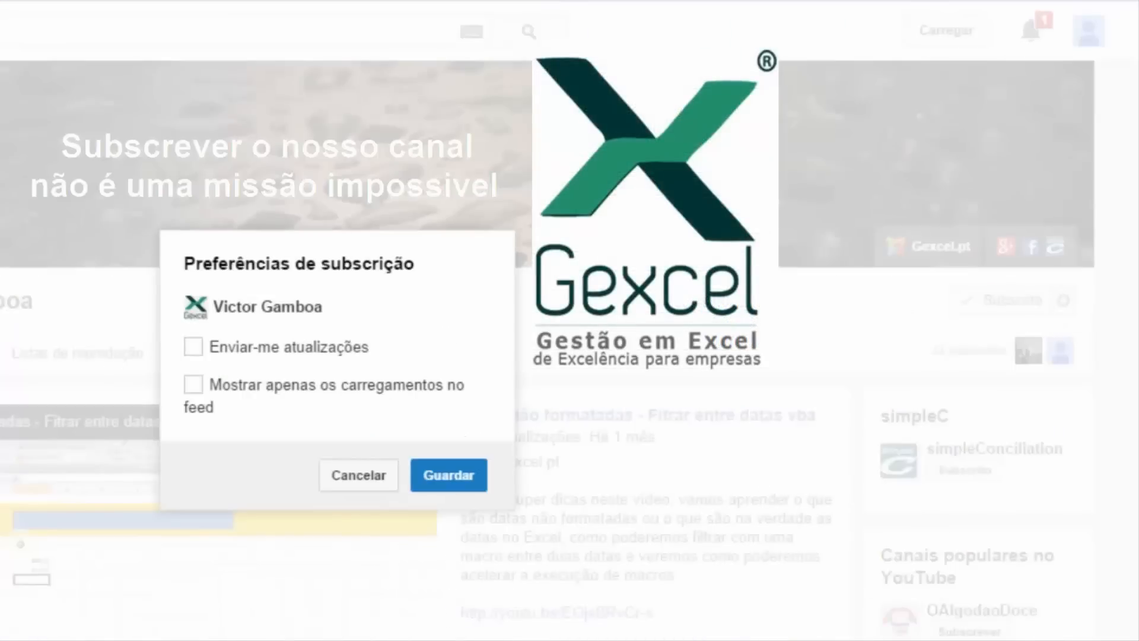
{"action": "left_click", "coordinate": [452, 475]}
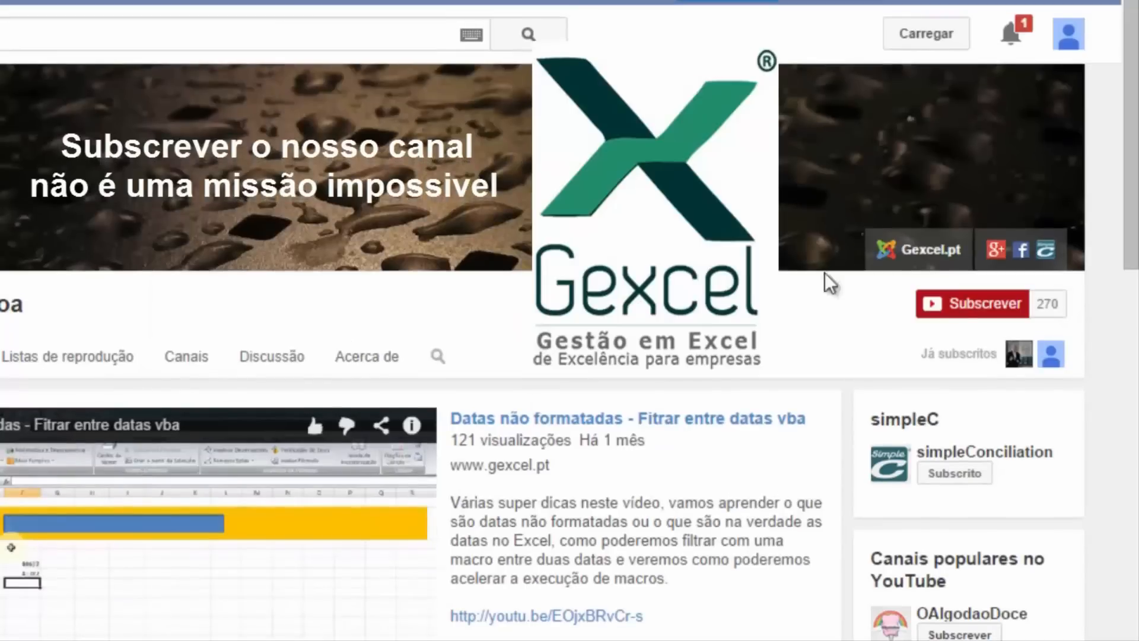
{"action": "left_click", "coordinate": [967, 311]}
{"action": "left_click", "coordinate": [1059, 305]}
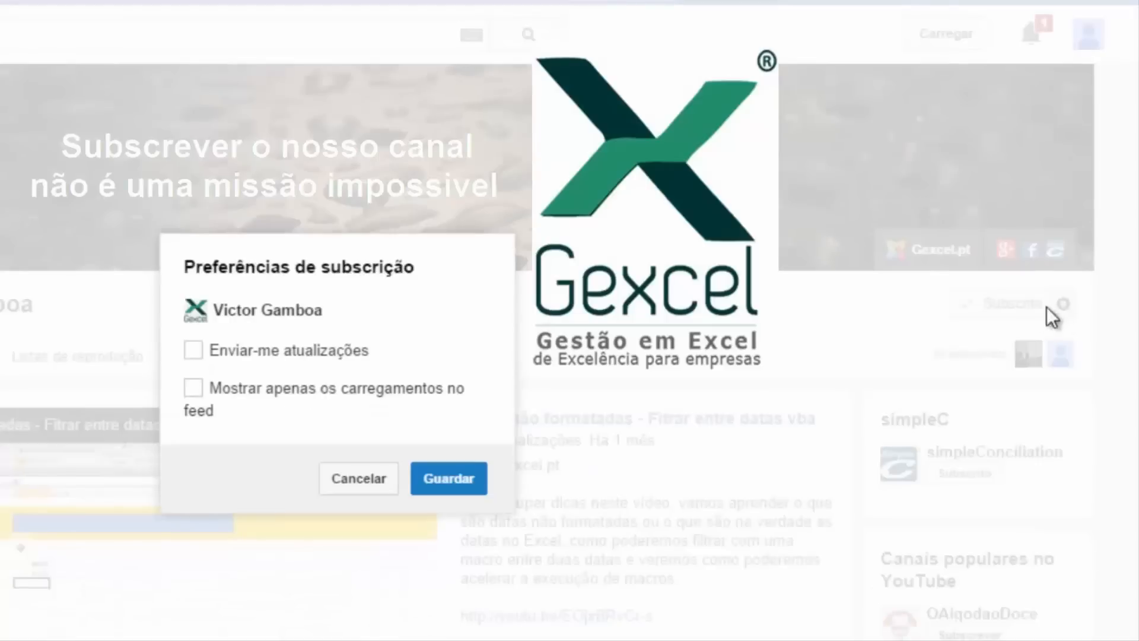
{"action": "left_click", "coordinate": [194, 351]}
{"action": "left_click", "coordinate": [449, 478]}
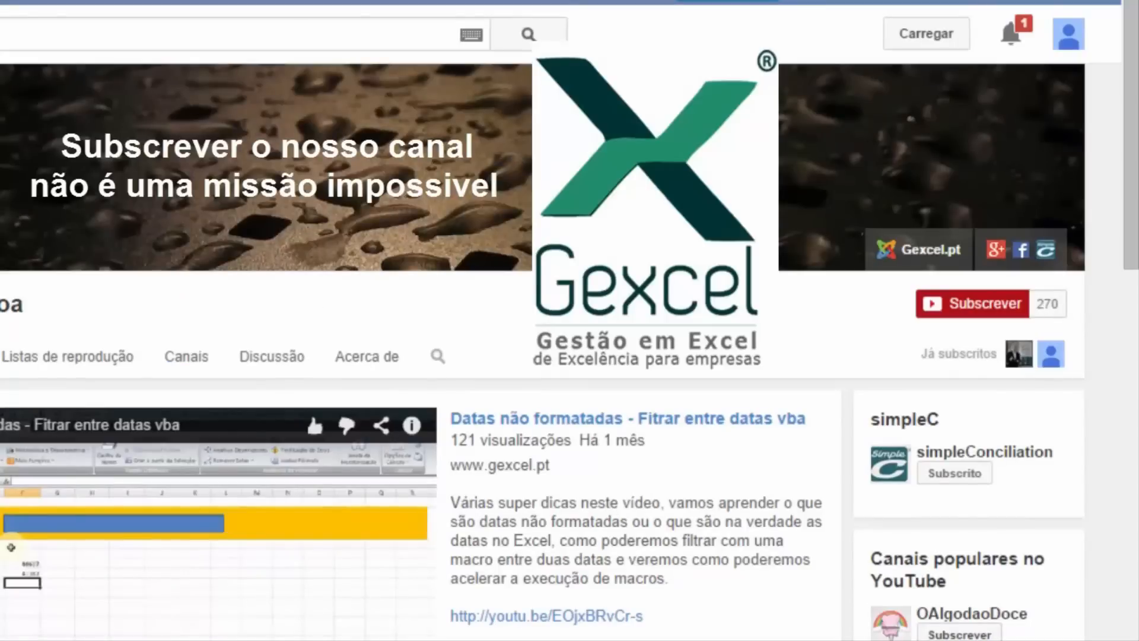
{"action": "left_click", "coordinate": [966, 311]}
{"action": "left_click", "coordinate": [1060, 305]}
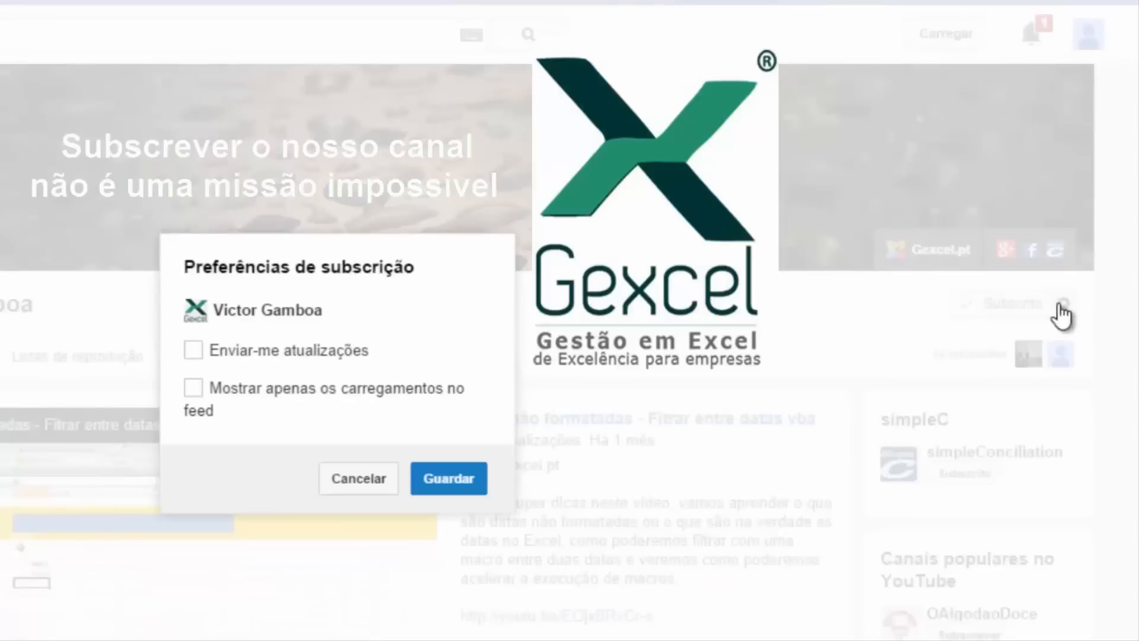
{"action": "left_click", "coordinate": [194, 351]}
{"action": "left_click", "coordinate": [457, 480]}
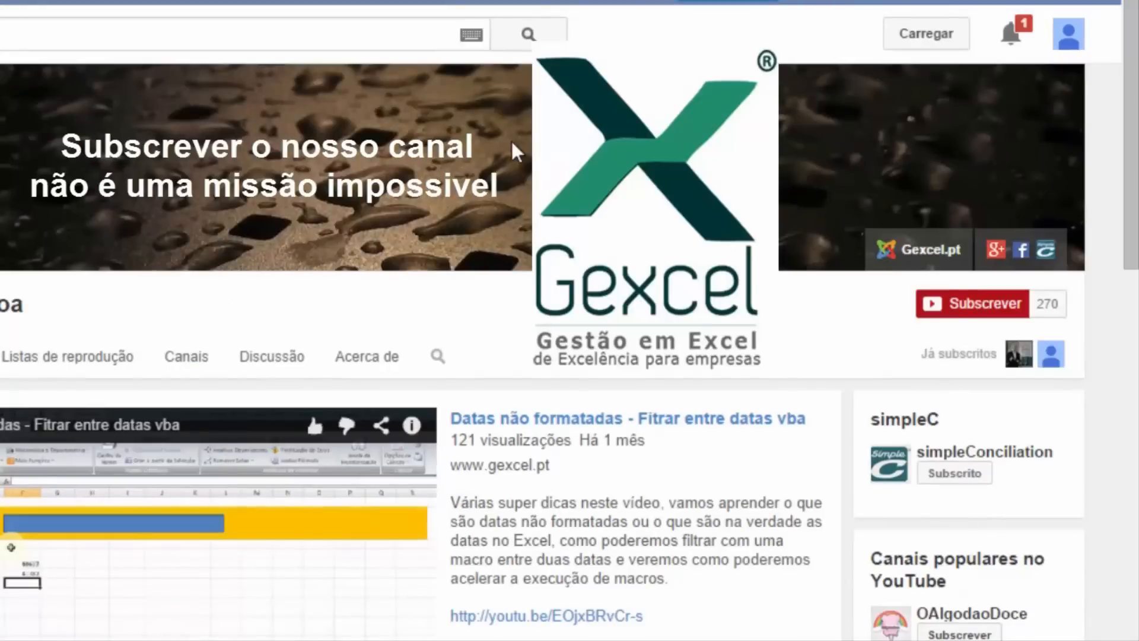
{"action": "left_click", "coordinate": [964, 309]}
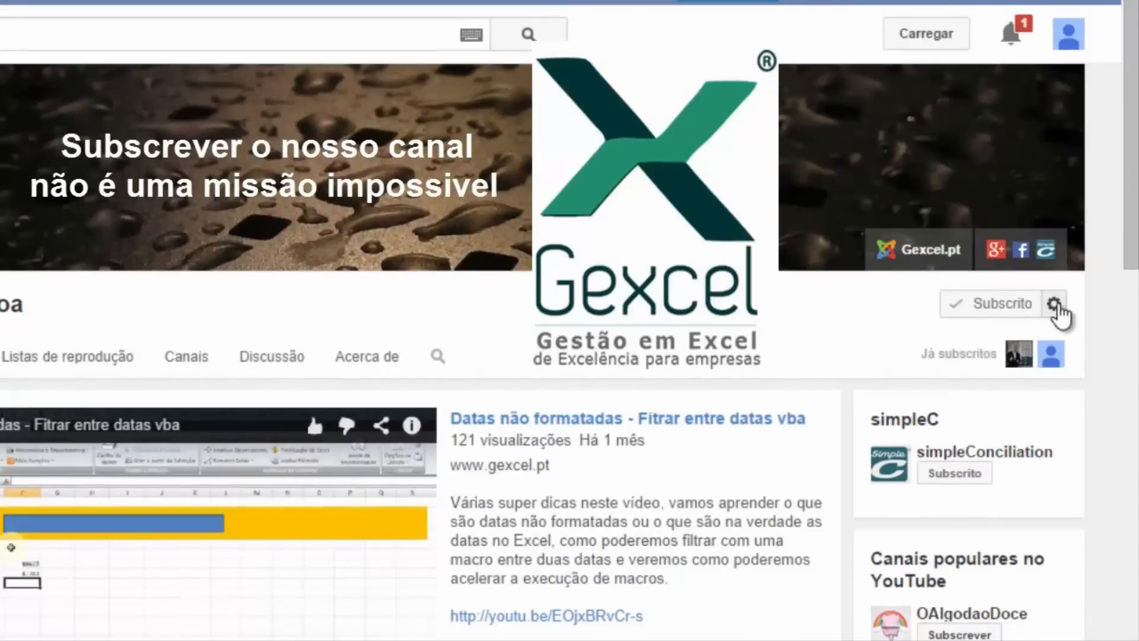
{"action": "left_click", "coordinate": [1055, 305]}
{"action": "left_click", "coordinate": [195, 350]}
{"action": "left_click", "coordinate": [454, 477]}
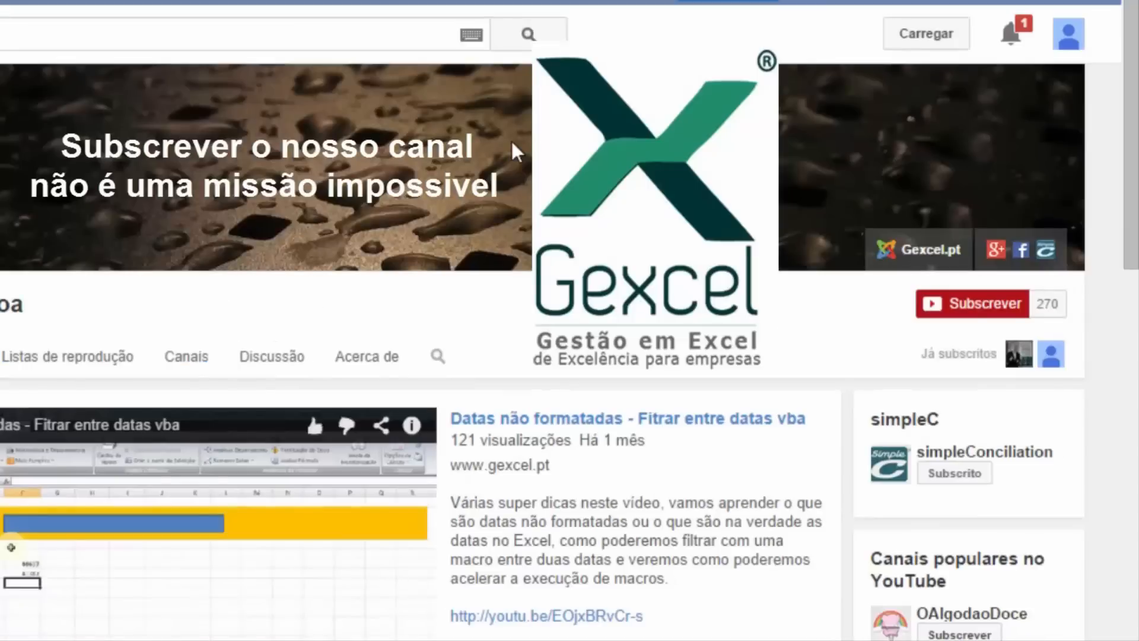
{"action": "left_click", "coordinate": [958, 310]}
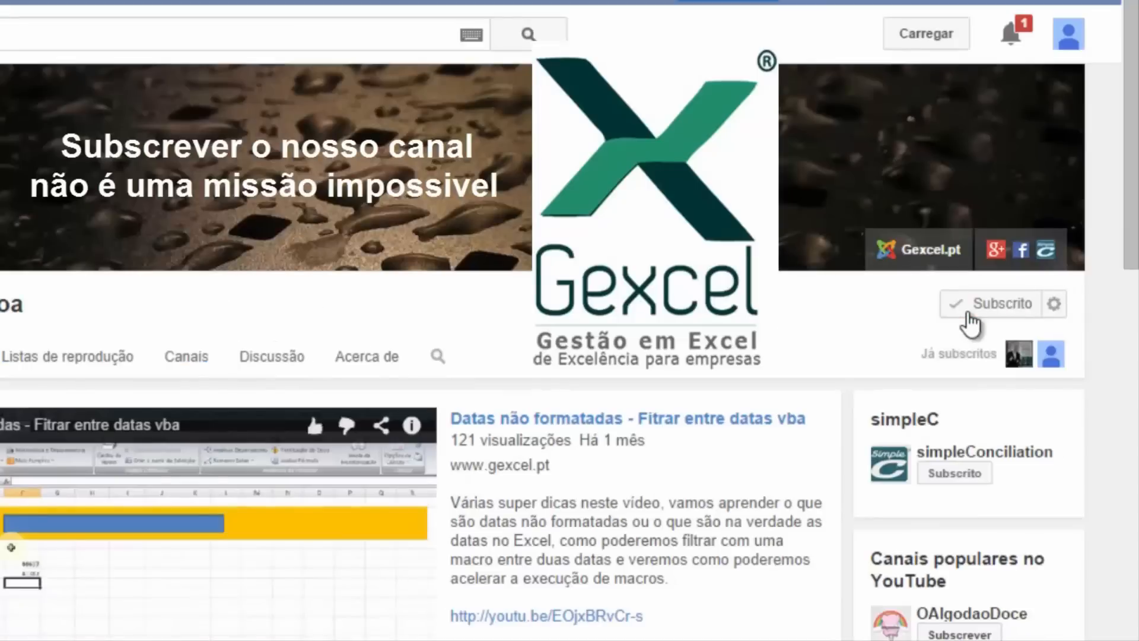
{"action": "left_click", "coordinate": [1055, 304]}
{"action": "left_click", "coordinate": [193, 351]}
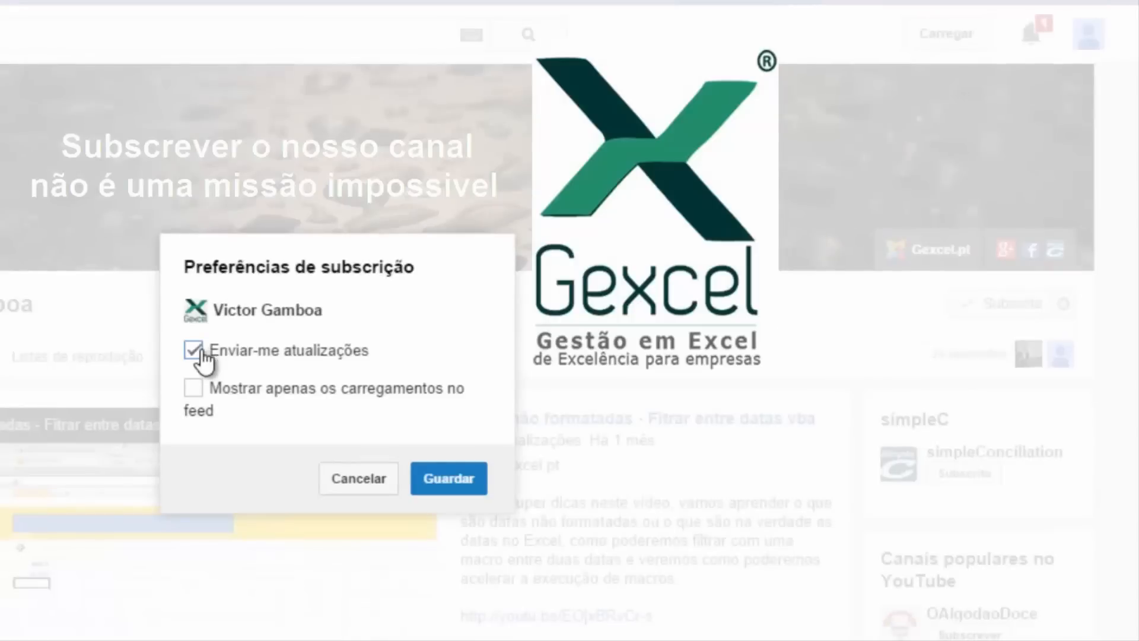
{"action": "left_click", "coordinate": [455, 480]}
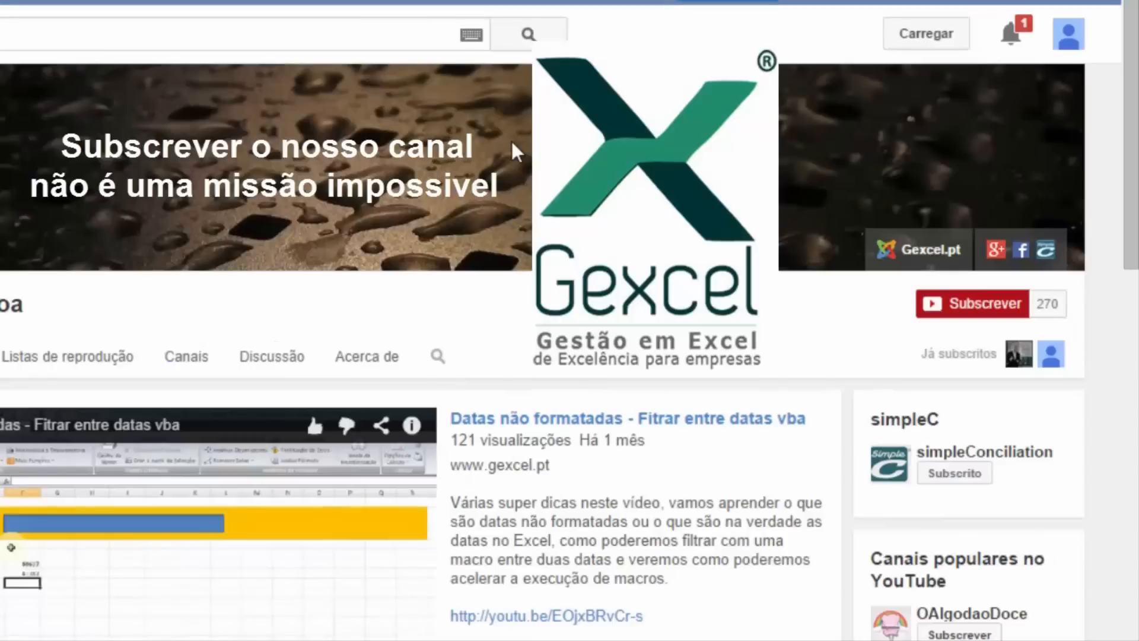
{"action": "left_click", "coordinate": [969, 320]}
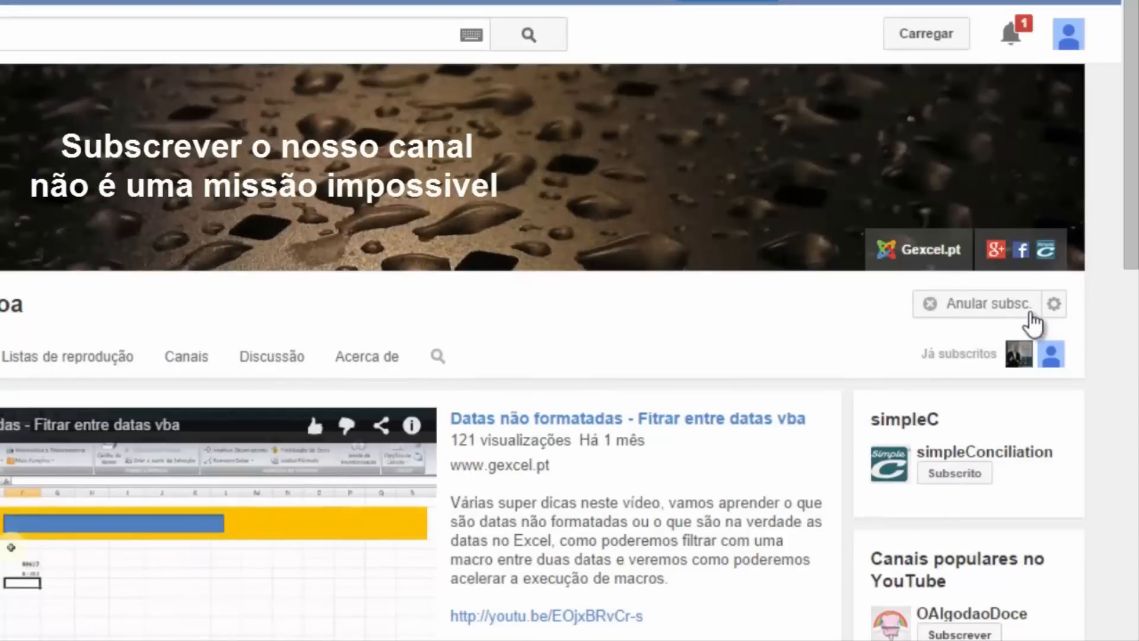
{"action": "left_click", "coordinate": [1055, 304]}
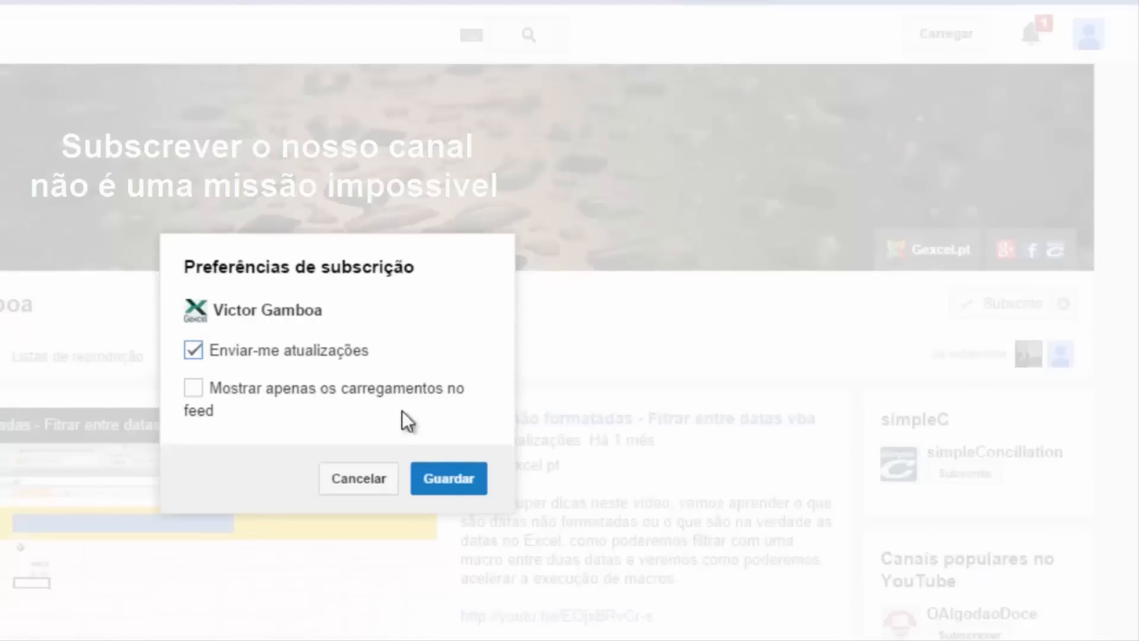